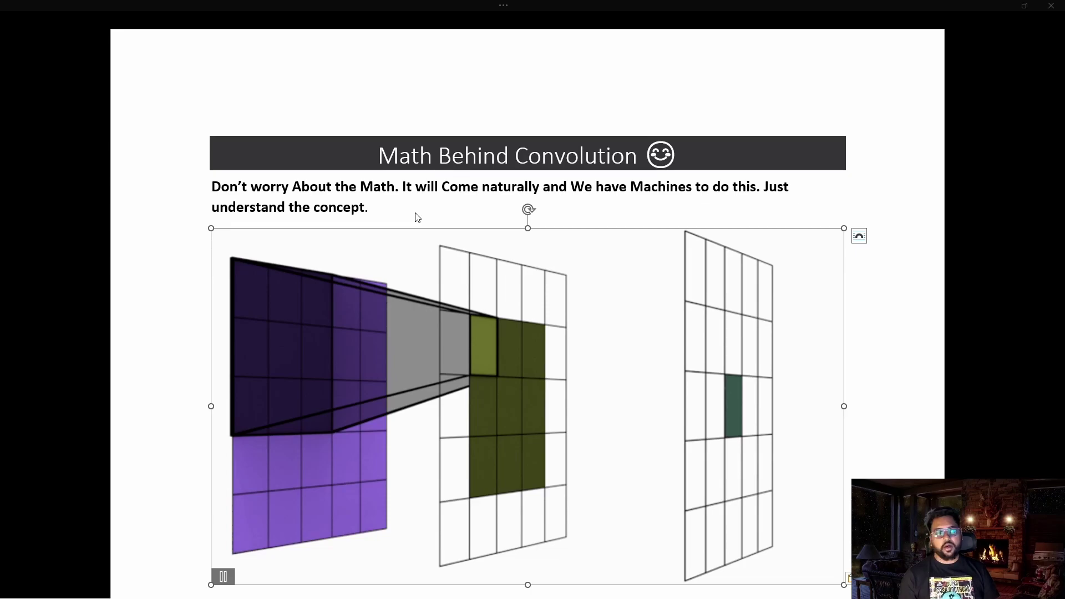
Step: Switch to the Excel convolution sheet and highlight the 5x5 input image and 3x3 kernel grids
{"action": "scroll", "coordinate": [417, 217], "scroll_direction": "down", "scroll_amount": 1}
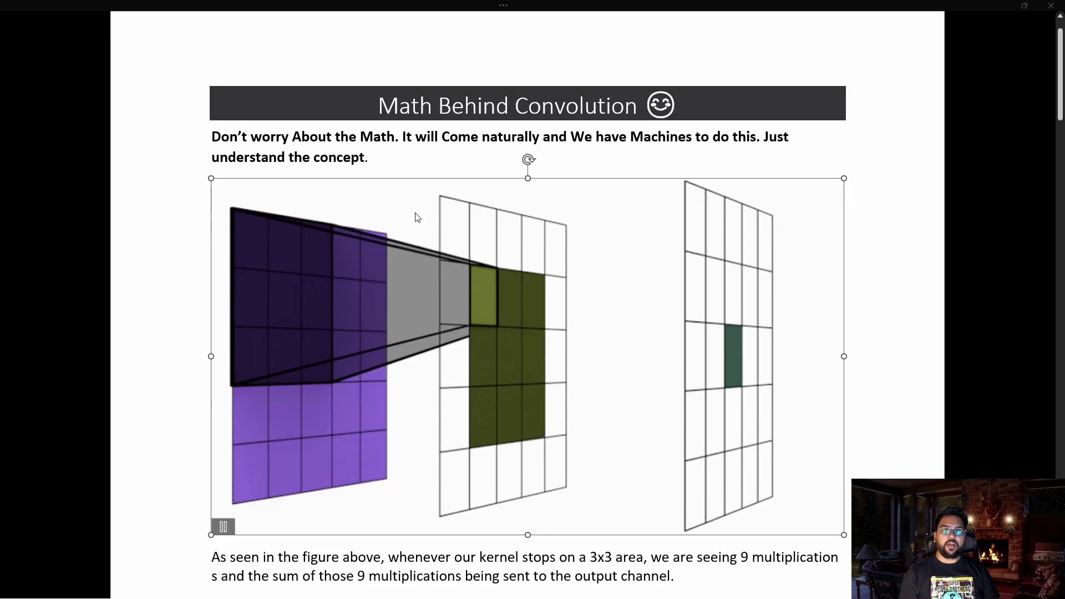
{"action": "scroll", "coordinate": [416, 214], "scroll_direction": "down", "scroll_amount": 2}
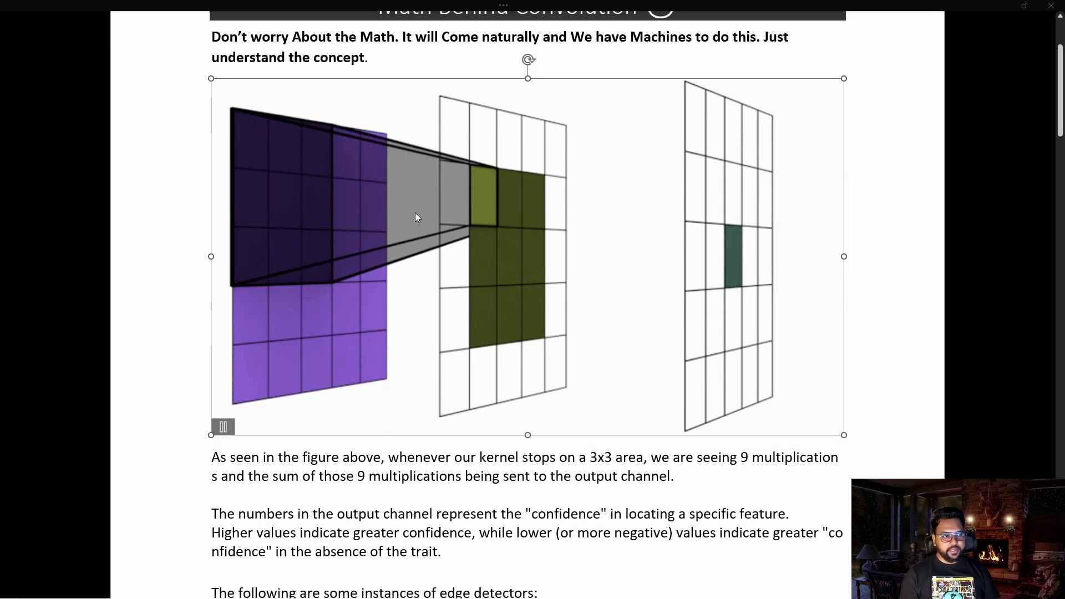
{"action": "scroll", "coordinate": [416, 214], "scroll_direction": "up", "scroll_amount": 2}
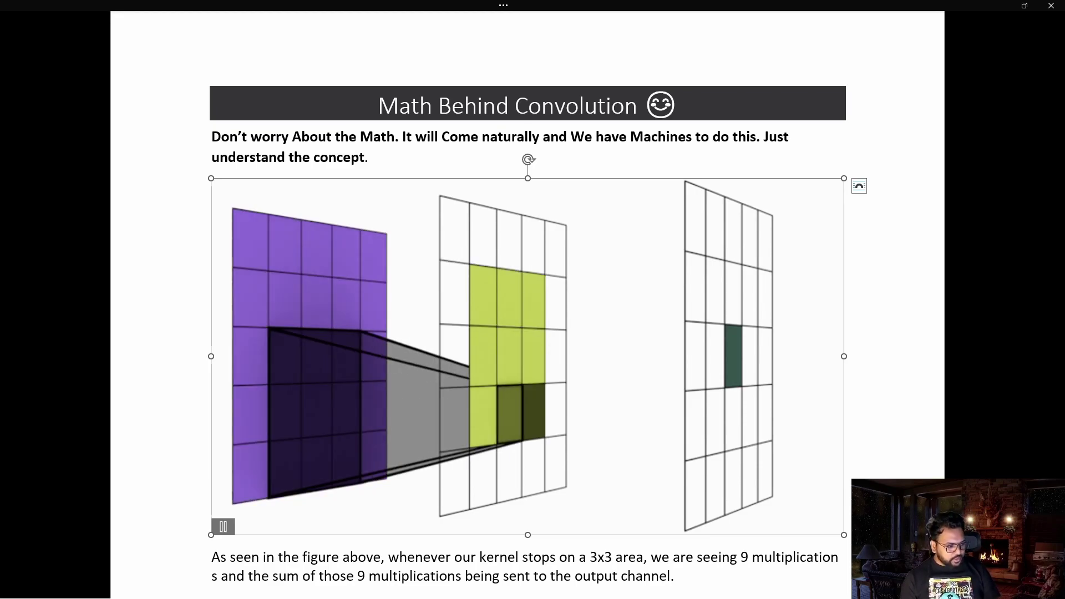
{"action": "scroll", "coordinate": [347, 359], "scroll_direction": "down", "scroll_amount": 5}
{"action": "key", "text": "alt+Tab"}
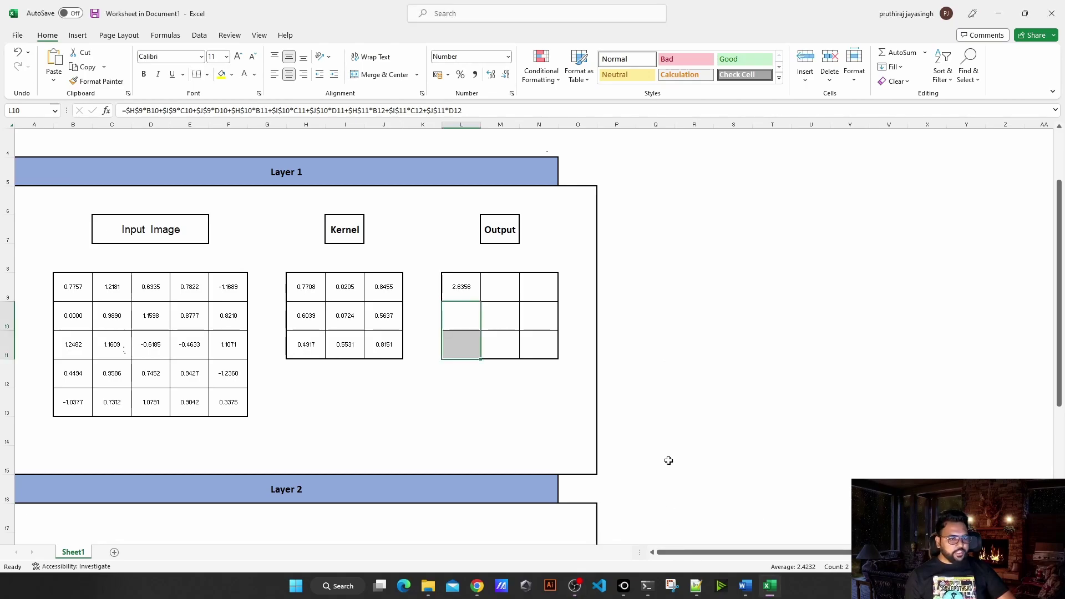
{"action": "left_click", "coordinate": [151, 288]}
{"action": "left_click_drag", "start_coordinate": [82, 287], "coordinate": [242, 399]}
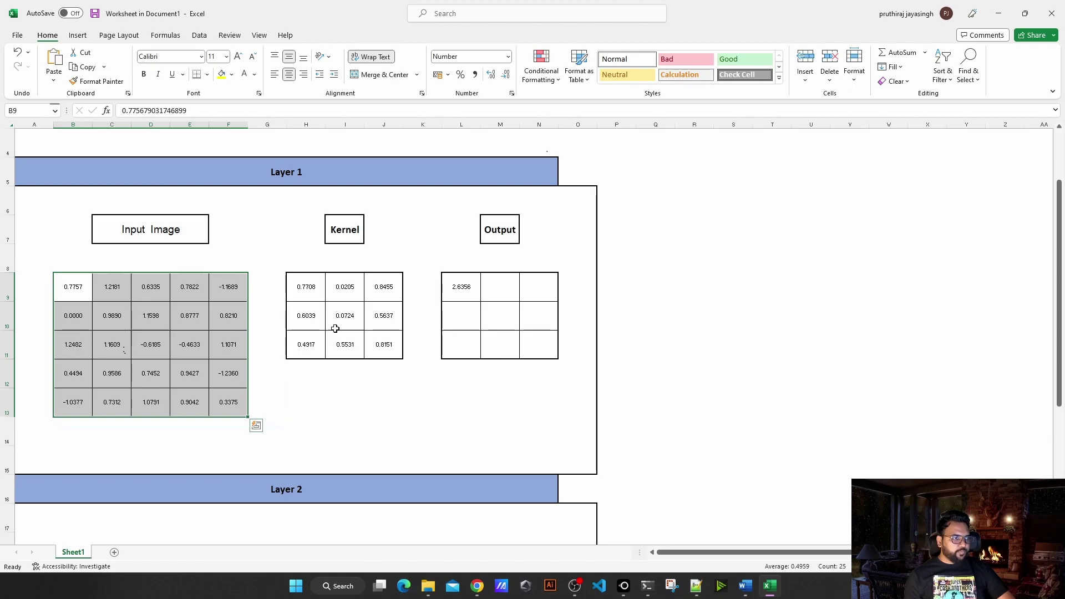
{"action": "left_click_drag", "start_coordinate": [302, 282], "coordinate": [383, 346]}
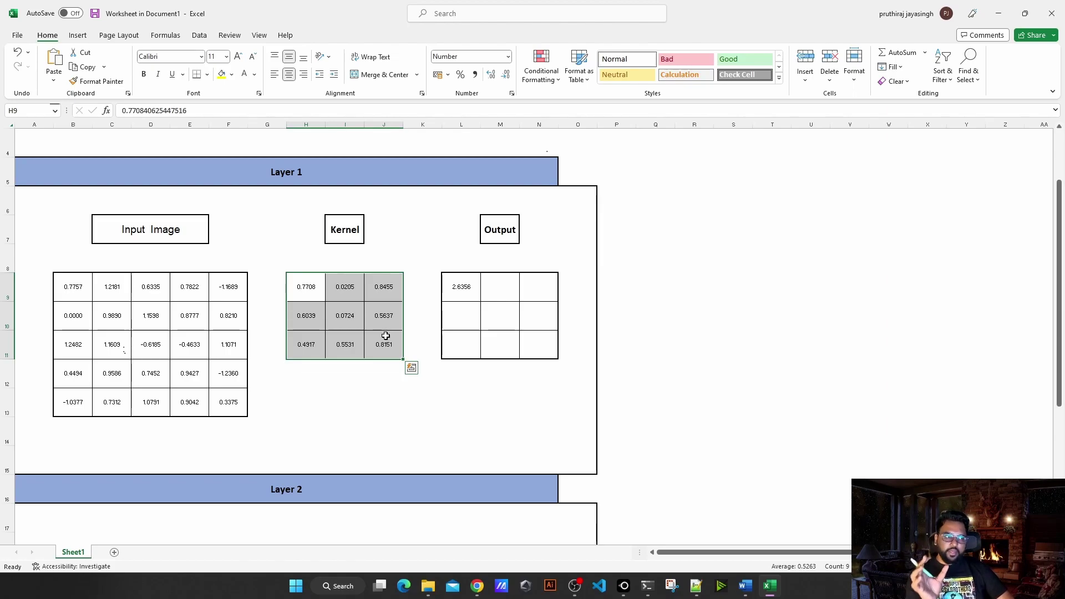
Step: Check kernel cell H9's full-precision value, then reselect the input image grid starting at B9
{"action": "left_click", "coordinate": [298, 293]}
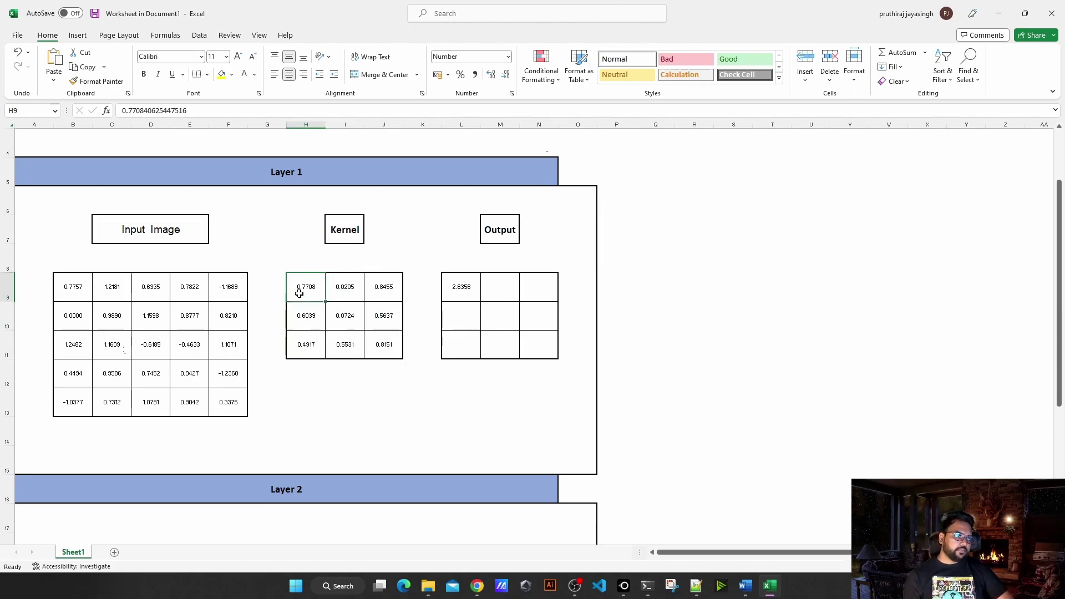
{"action": "double_click", "coordinate": [304, 292]}
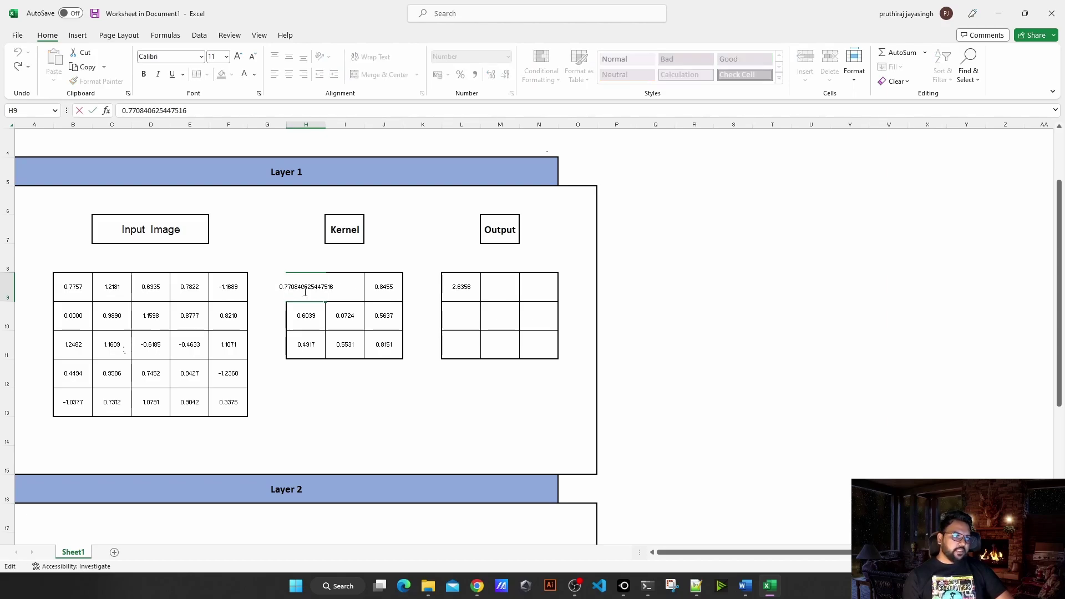
{"action": "key", "text": "Escape"}
{"action": "left_click", "coordinate": [75, 287]}
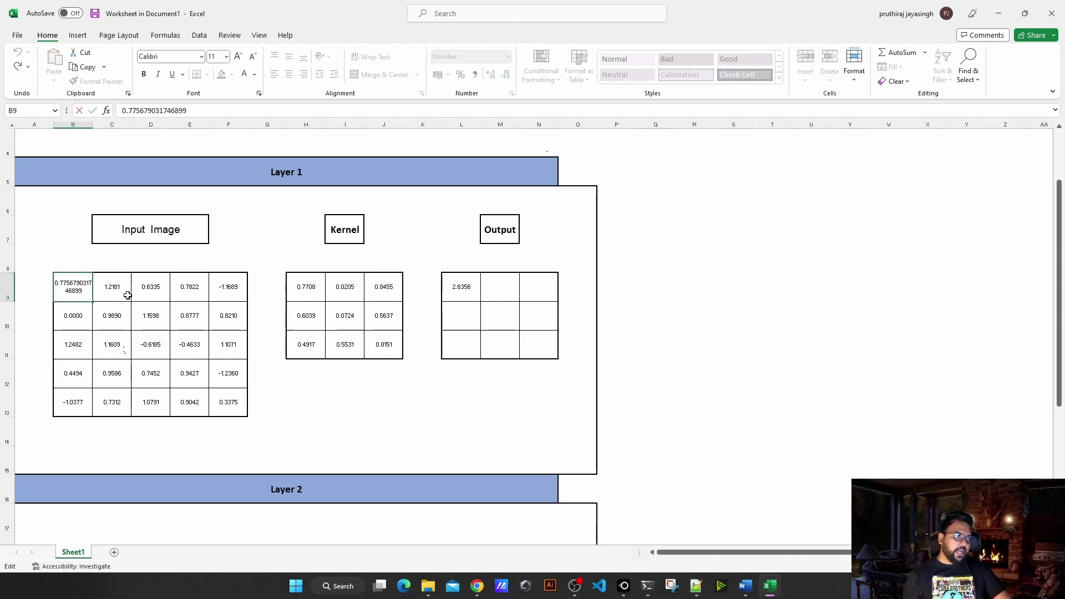
{"action": "left_click_drag", "start_coordinate": [64, 286], "coordinate": [244, 395]}
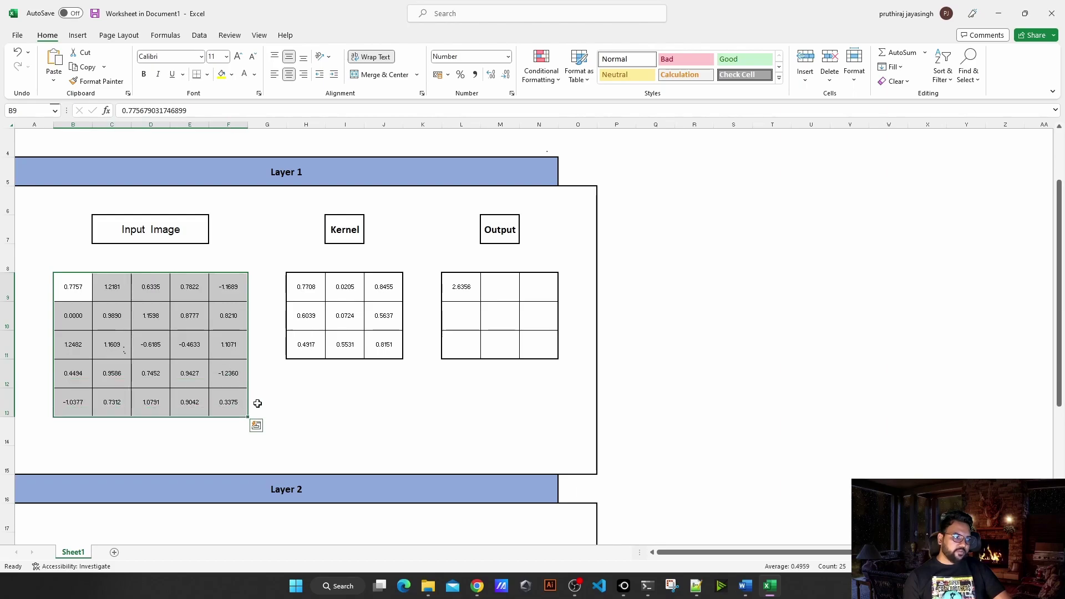
{"action": "left_click", "coordinate": [303, 287]}
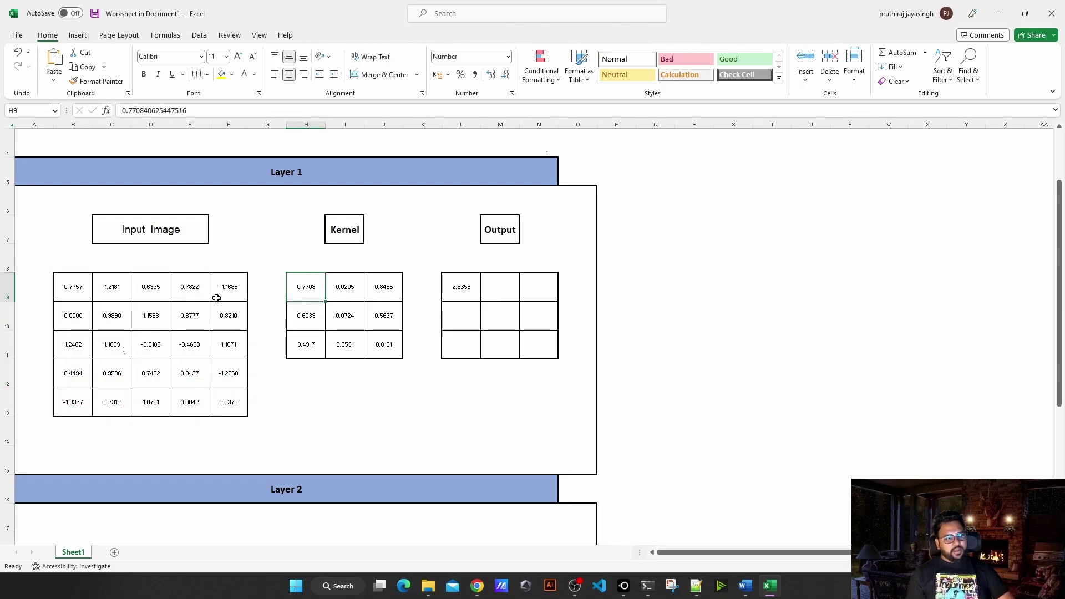
{"action": "left_click", "coordinate": [73, 288]}
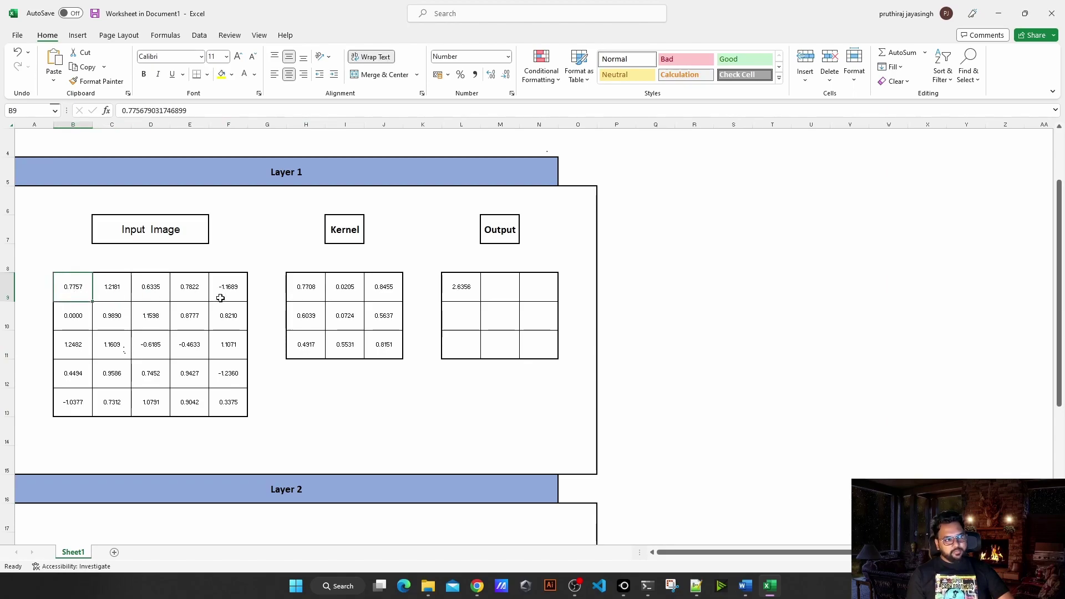
Step: Inspect L9's existing formula references, then replace its content with a fresh '='
{"action": "double_click", "coordinate": [458, 289]}
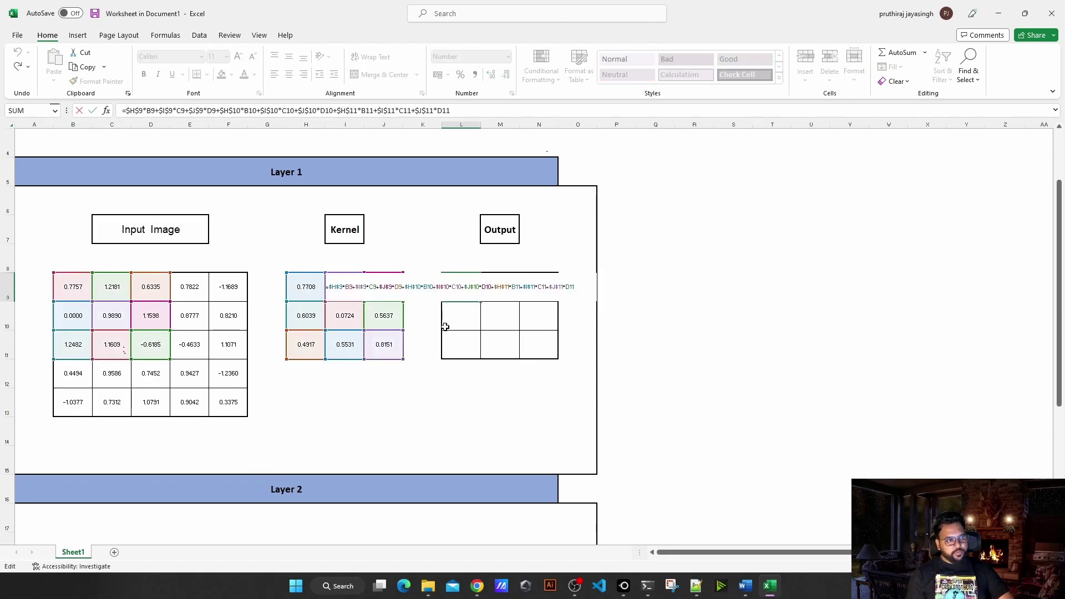
{"action": "key", "text": "Escape"}
{"action": "double_click", "coordinate": [460, 289]}
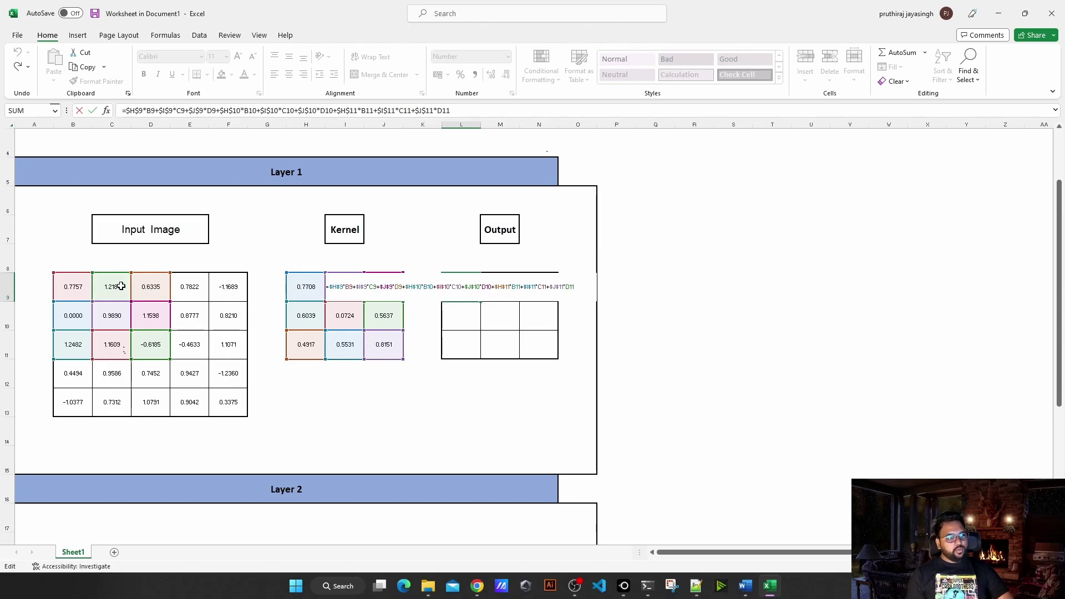
{"action": "left_click", "coordinate": [497, 442]}
{"action": "left_click", "coordinate": [462, 287]}
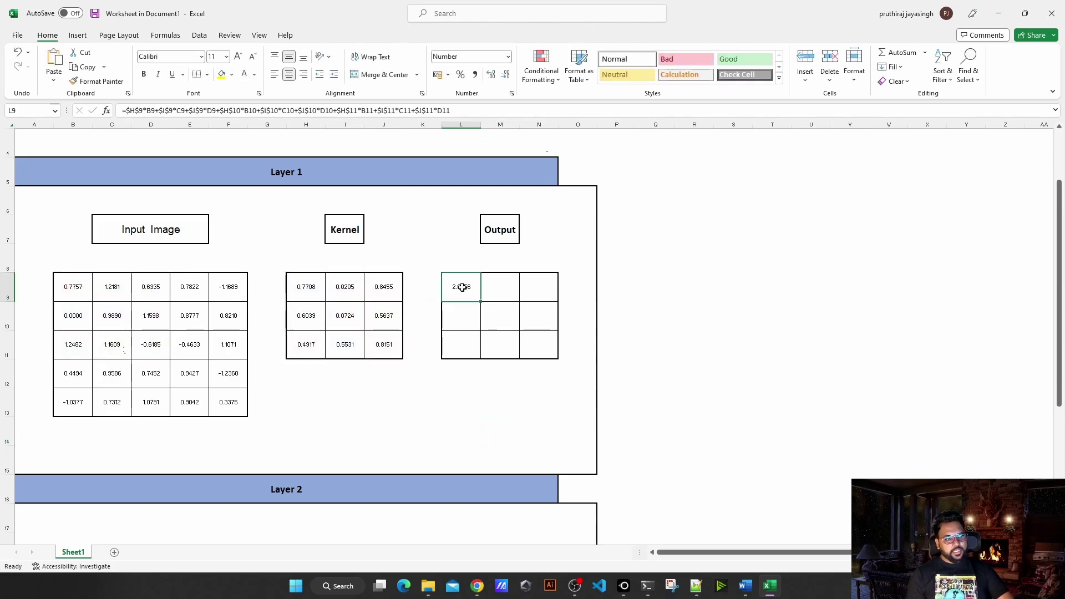
{"action": "type", "text": "="}
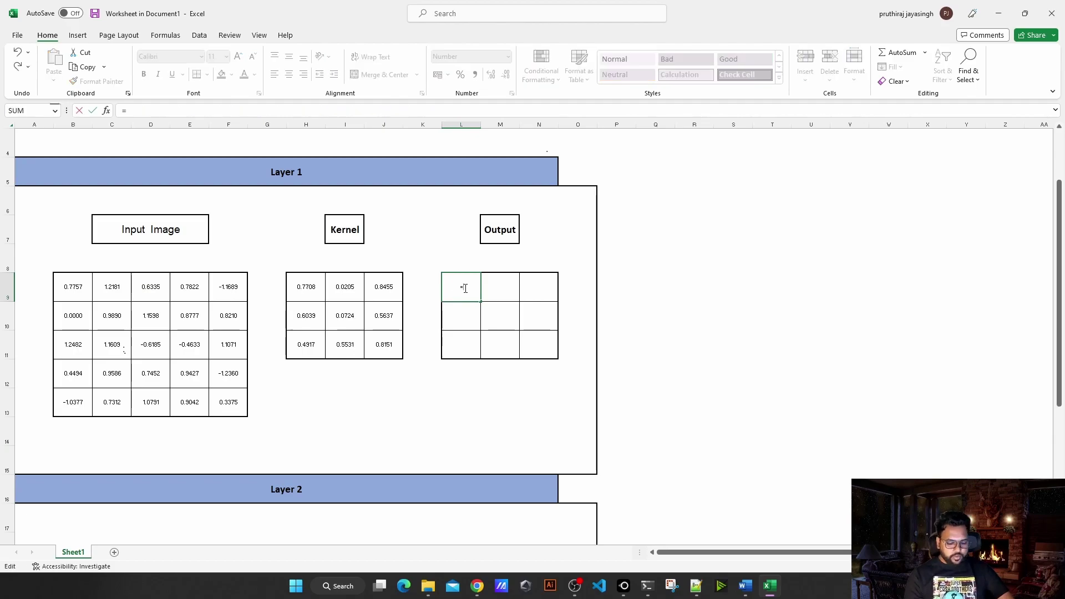
Step: Enter the first kernel-row products H9*B9 + I9*C9 + J9*D9 in L9's formula
{"action": "left_click", "coordinate": [308, 289]}
{"action": "type", "text": "*"}
{"action": "left_click", "coordinate": [82, 289]}
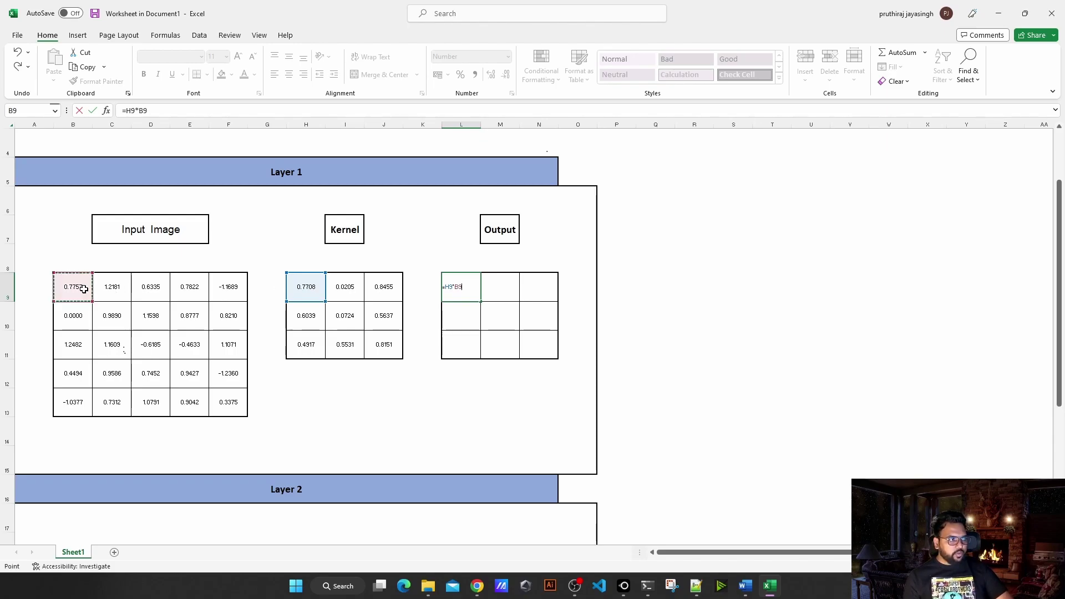
{"action": "type", "text": "+"}
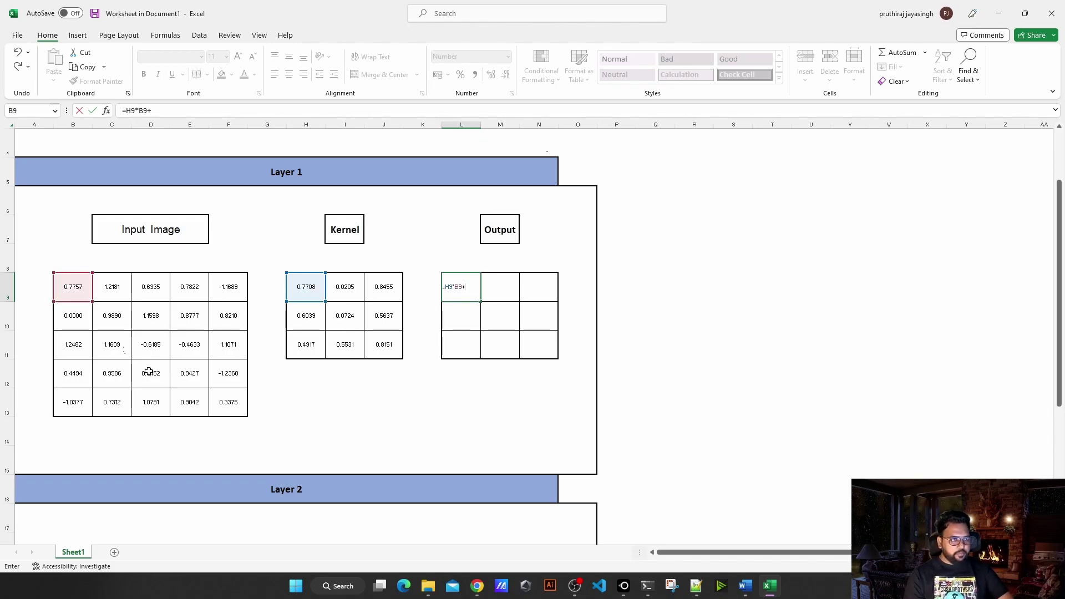
{"action": "left_click", "coordinate": [345, 284]}
{"action": "type", "text": "*"}
{"action": "left_click", "coordinate": [112, 286]}
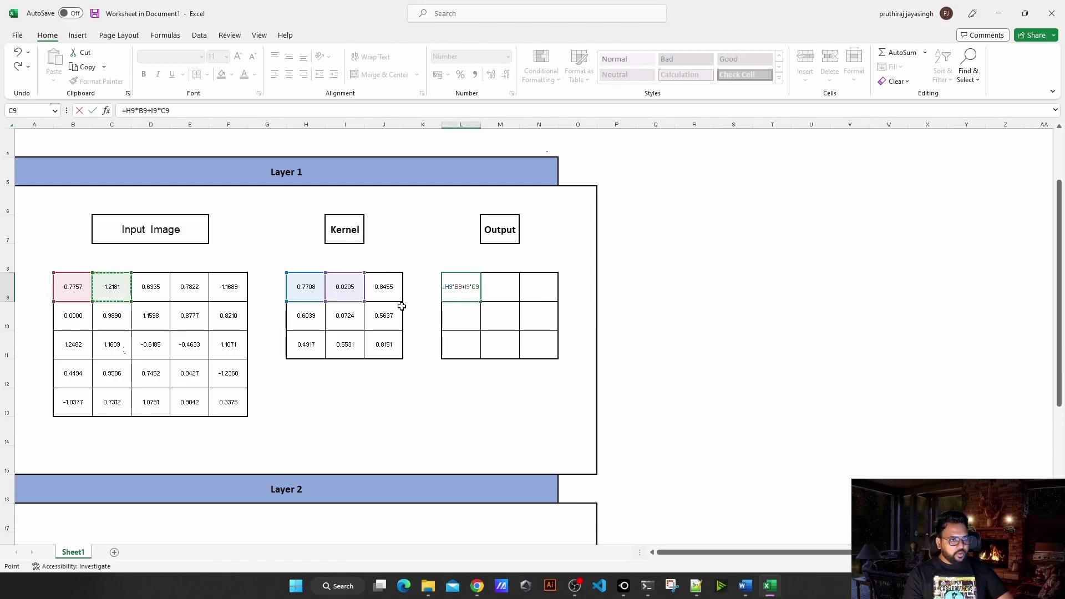
{"action": "type", "text": "+"}
{"action": "left_click", "coordinate": [380, 287]}
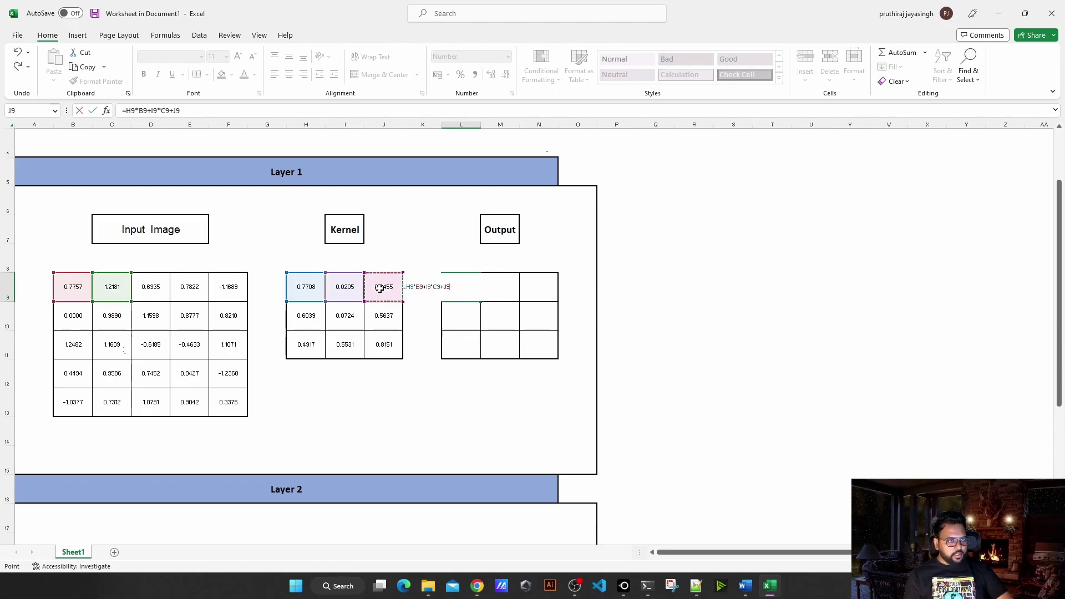
{"action": "type", "text": "*"}
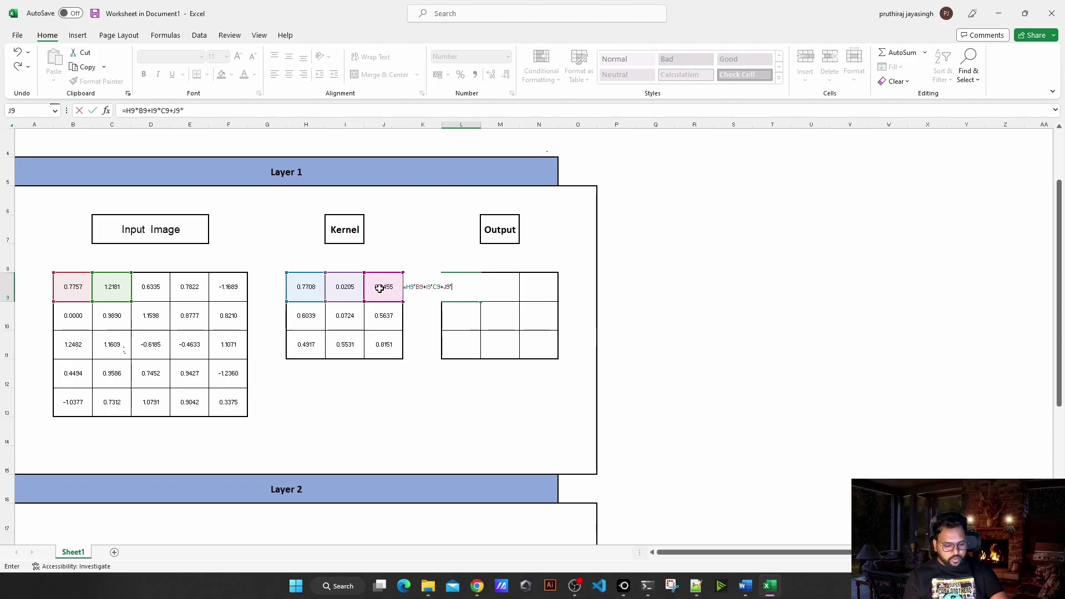
{"action": "left_click", "coordinate": [149, 291]}
{"action": "type", "text": "+"}
Step: Add the second-row products H10*B10 + I10*C10 + J10*D10
{"action": "left_click", "coordinate": [305, 313]}
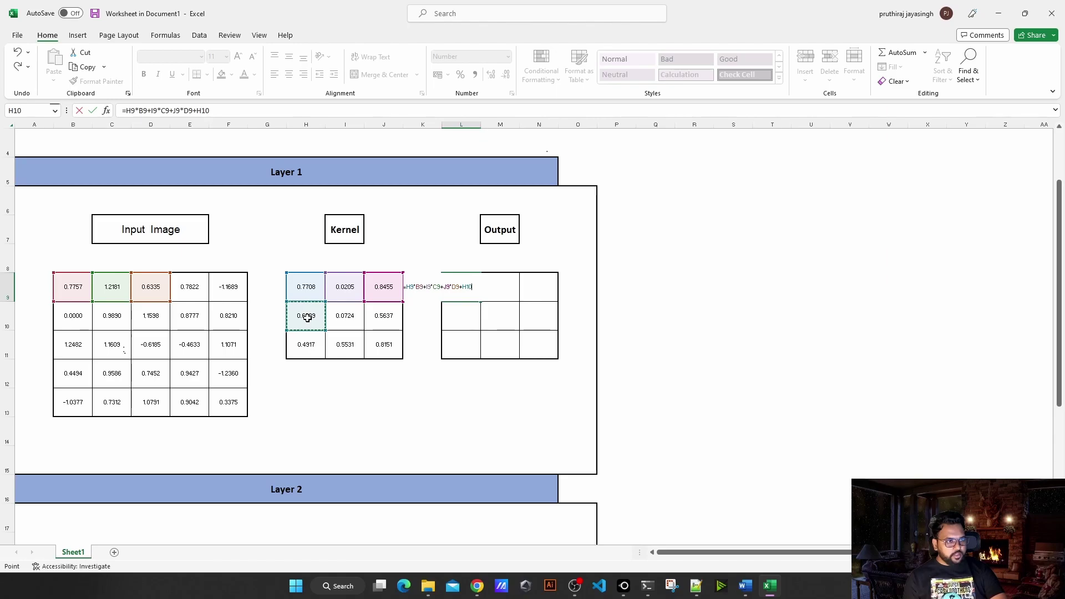
{"action": "type", "text": "*"}
{"action": "left_click", "coordinate": [75, 316]}
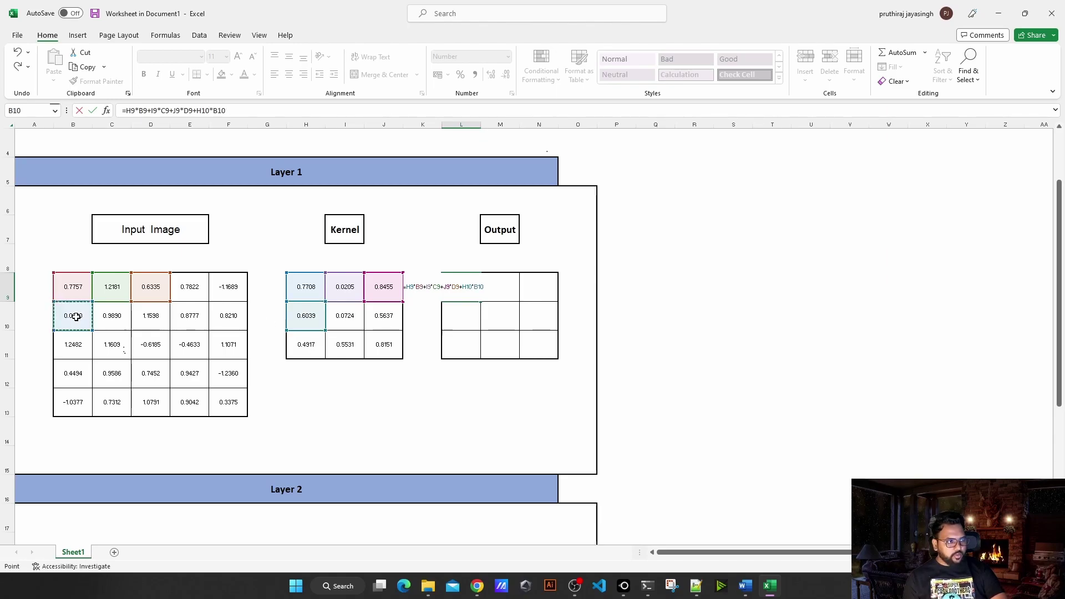
{"action": "type", "text": "+"}
{"action": "left_click", "coordinate": [352, 316]}
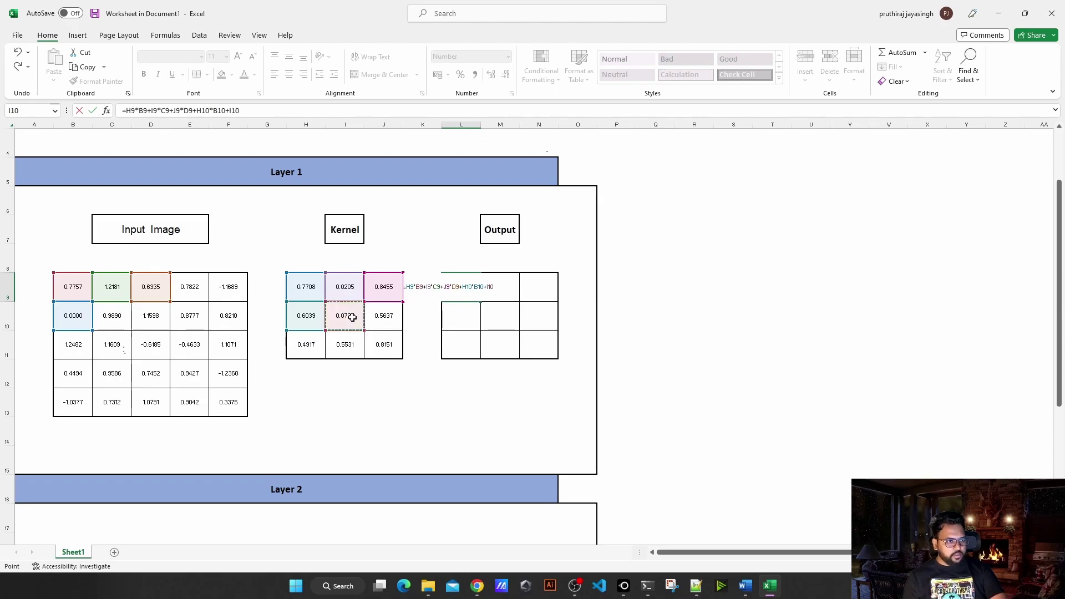
{"action": "type", "text": "*"}
{"action": "left_click", "coordinate": [120, 320]}
{"action": "type", "text": "+"}
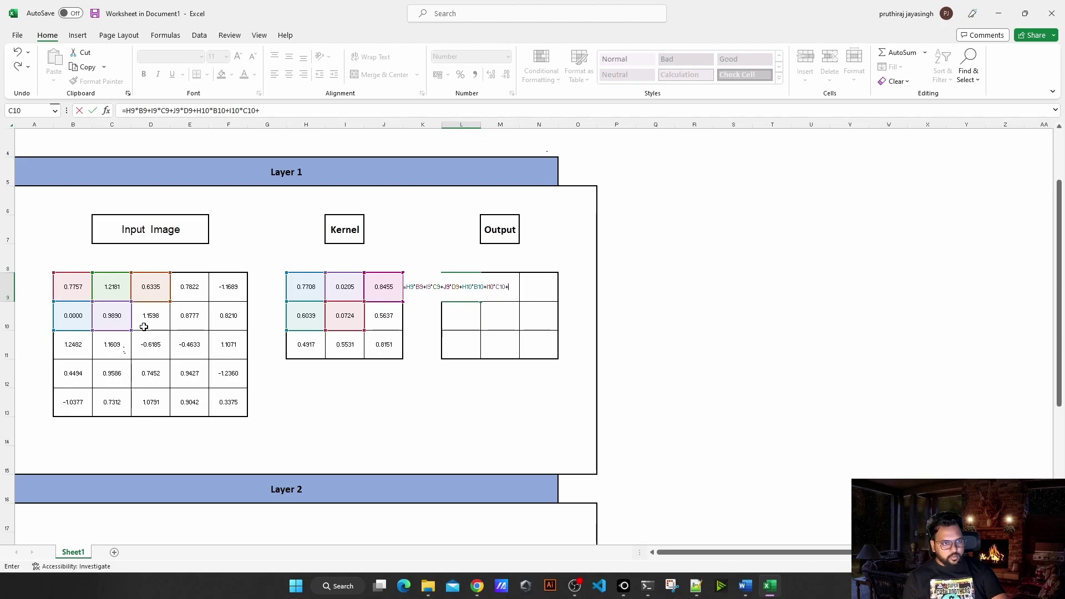
{"action": "left_click", "coordinate": [384, 317]}
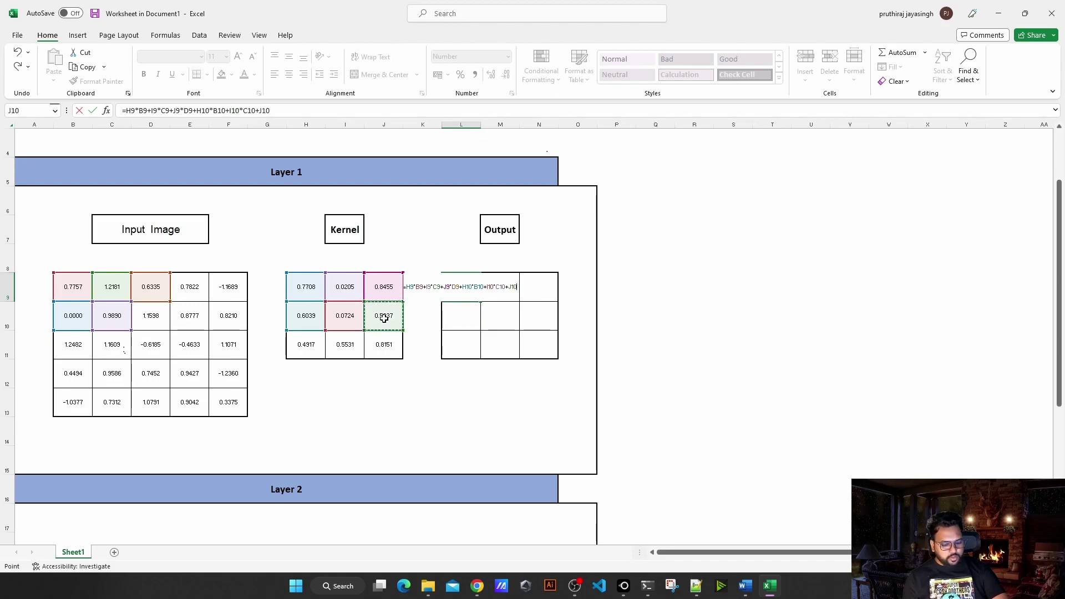
{"action": "type", "text": "*"}
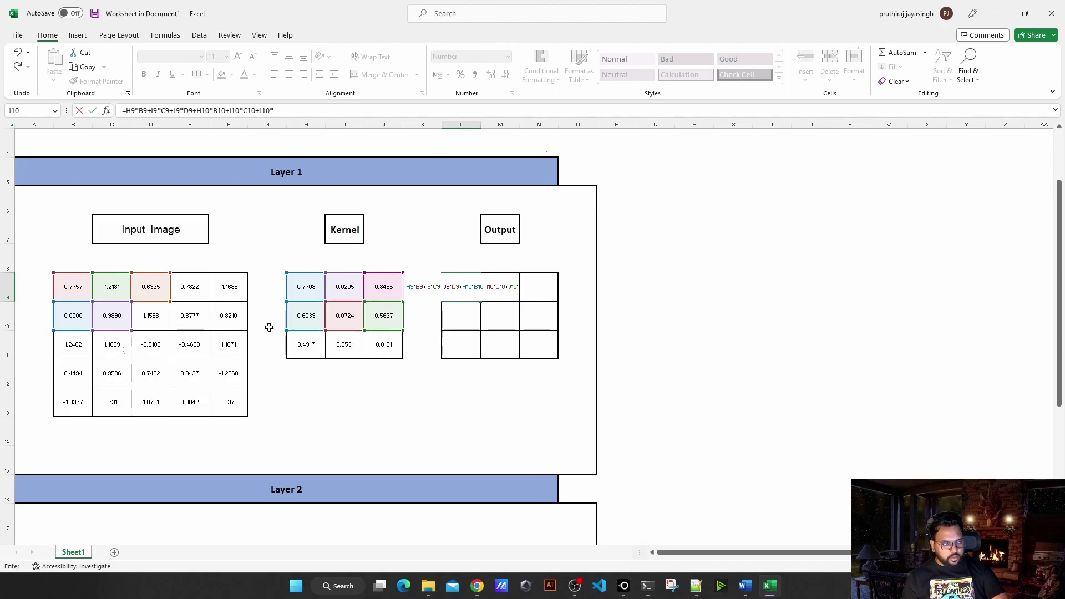
{"action": "left_click", "coordinate": [172, 316]}
{"action": "left_click", "coordinate": [156, 316]}
{"action": "type", "text": "+"}
Step: Add the third-row products H11*B11, I11*C11 and J11*D11
{"action": "left_click", "coordinate": [309, 341]}
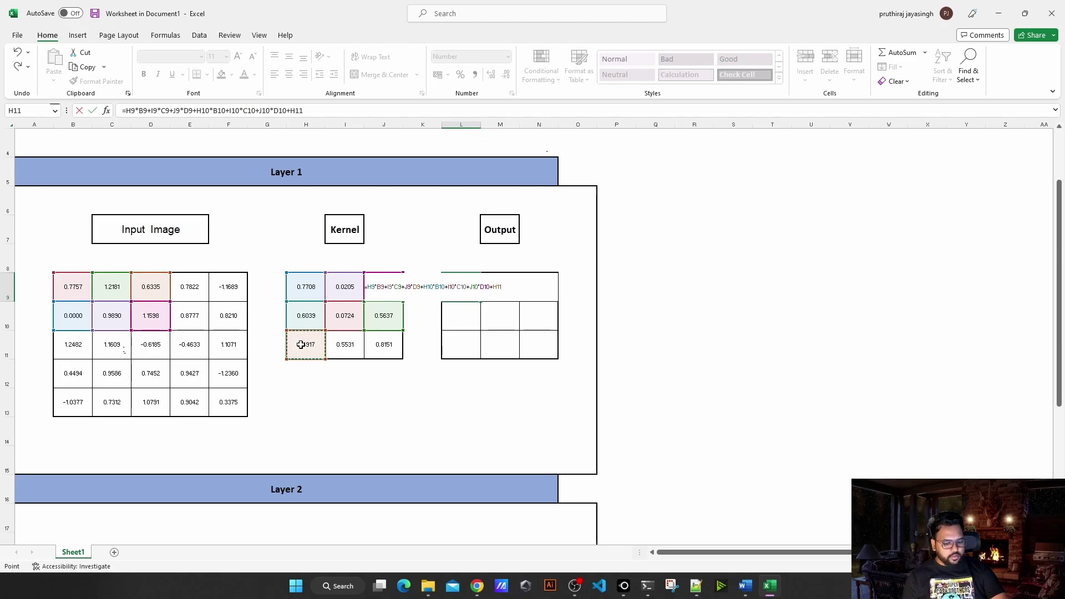
{"action": "type", "text": "*"}
{"action": "left_click", "coordinate": [83, 349]}
{"action": "type", "text": "+"}
{"action": "left_click", "coordinate": [344, 347]}
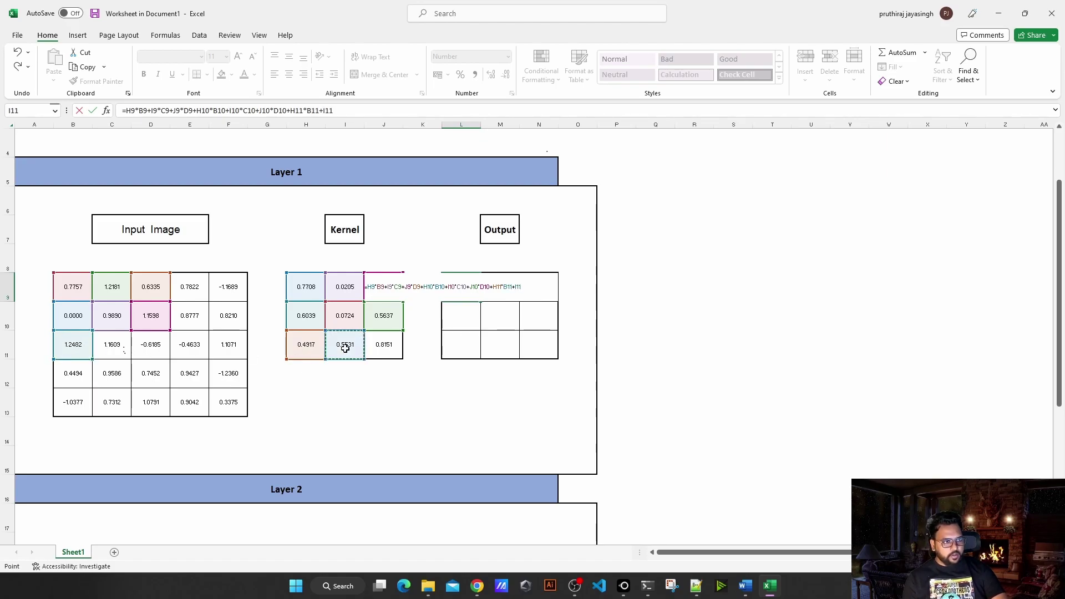
{"action": "type", "text": "*"}
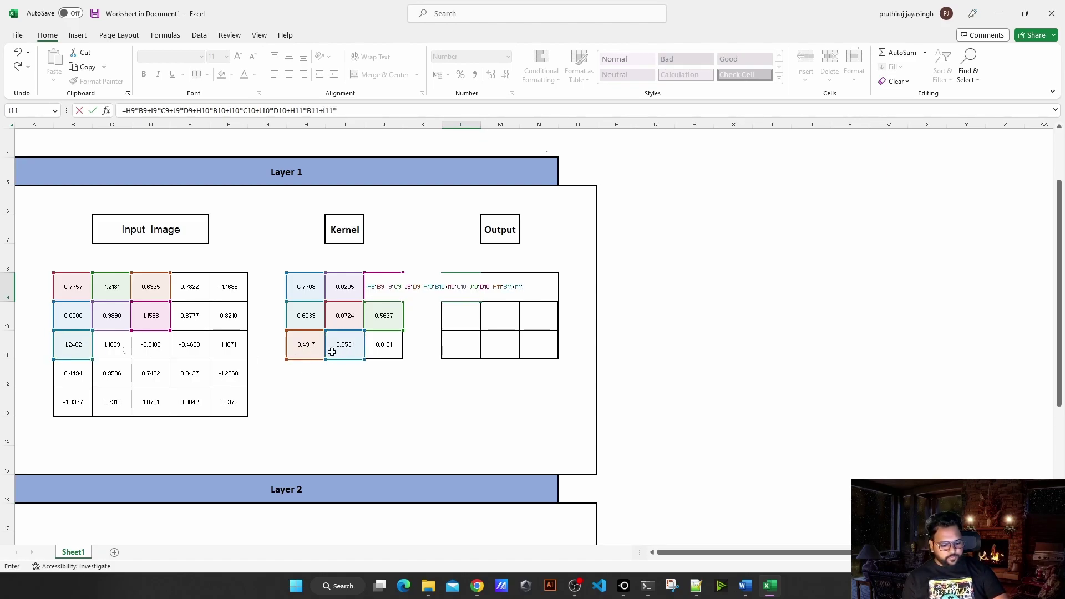
{"action": "left_click", "coordinate": [118, 345]}
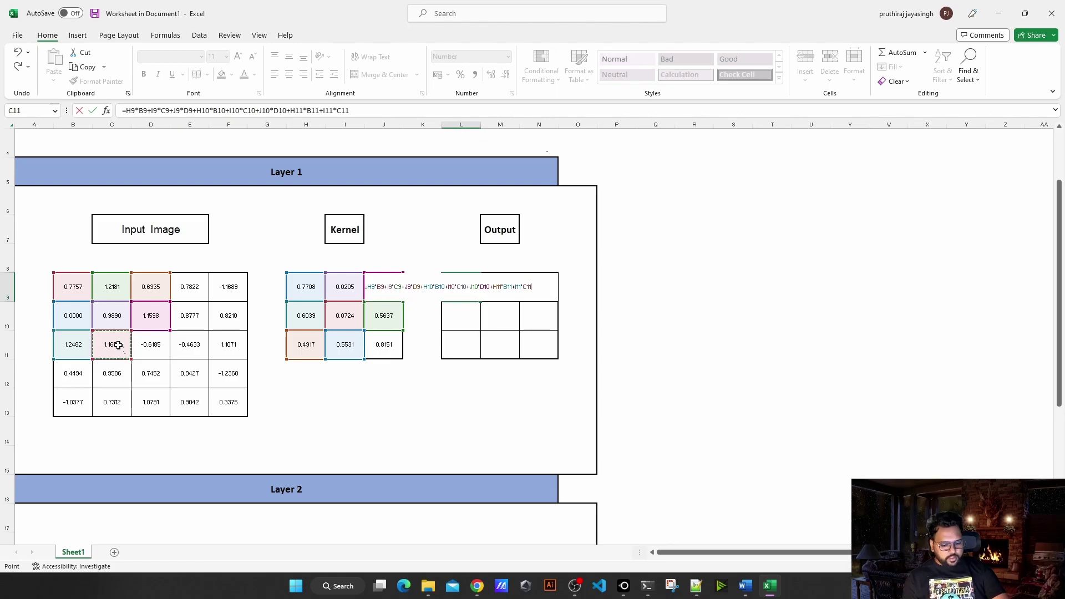
{"action": "left_click", "coordinate": [380, 348]}
{"action": "type", "text": "*"}
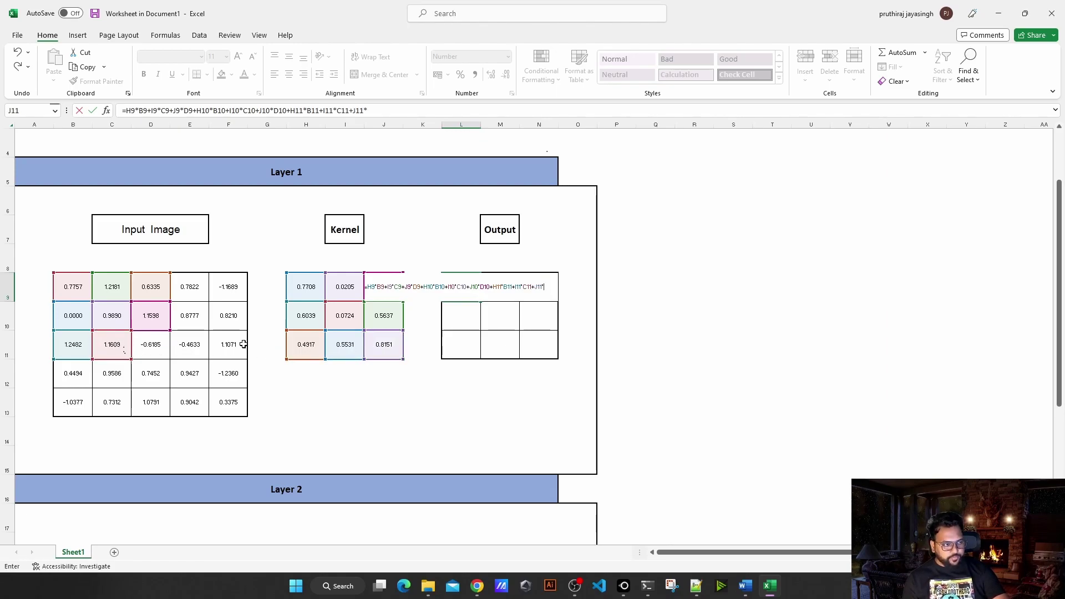
{"action": "left_click", "coordinate": [157, 344]}
Step: Commit L9's formula and set M9:N11 and L10:L11 font colour to Automatic
{"action": "key", "text": "Return"}
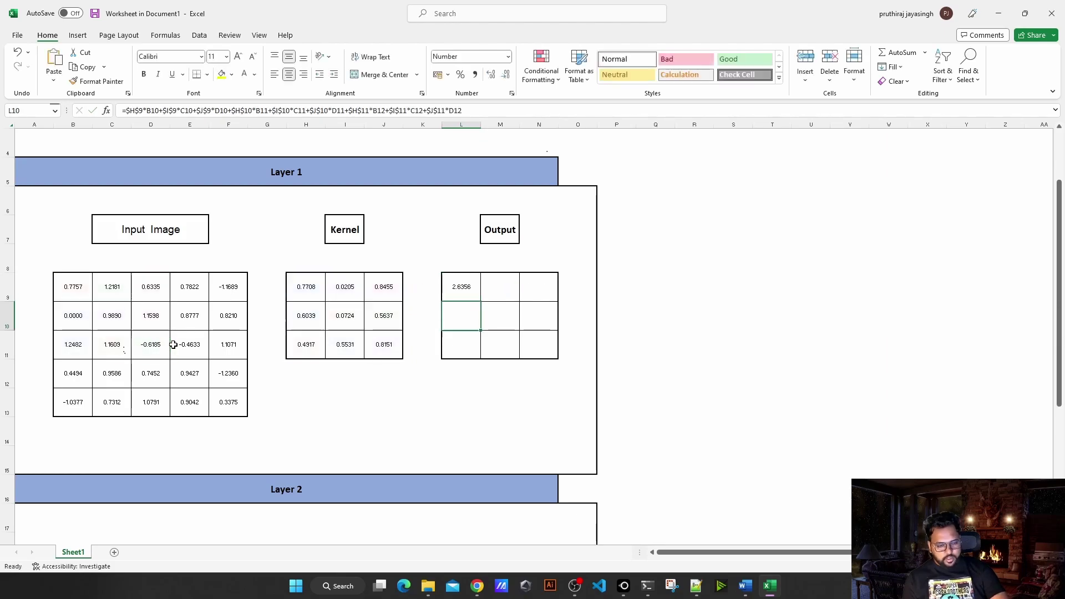
{"action": "left_click", "coordinate": [459, 286]}
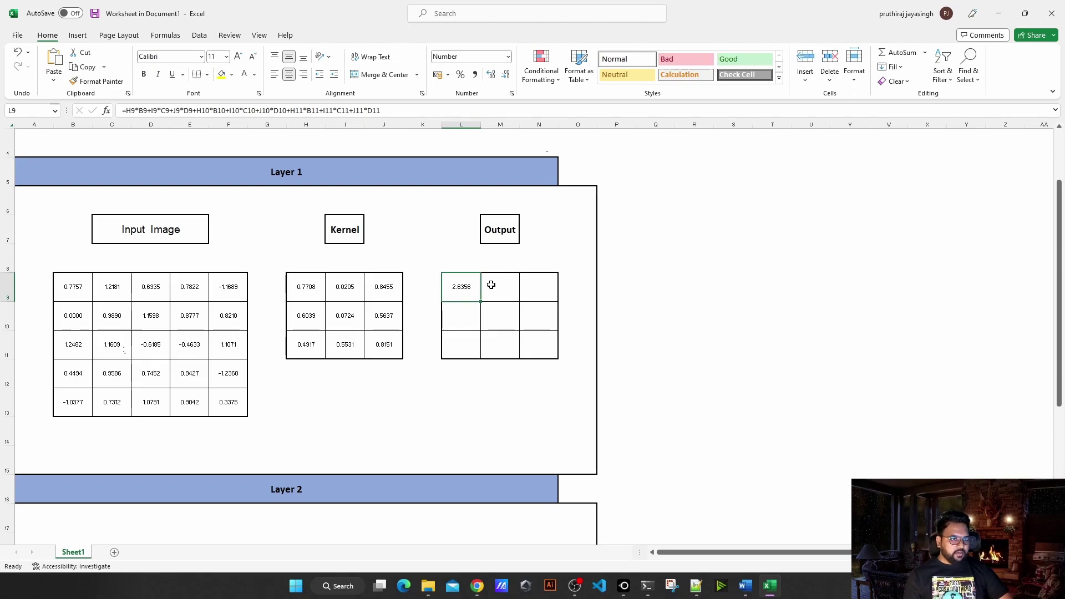
{"action": "left_click_drag", "start_coordinate": [490, 285], "coordinate": [527, 340]}
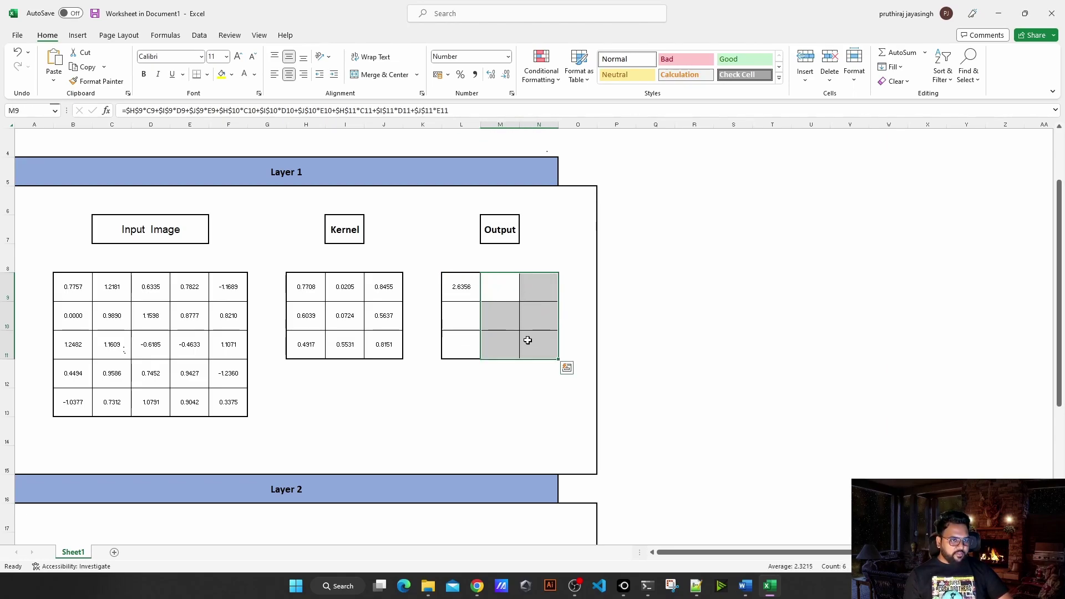
{"action": "left_click", "coordinate": [254, 74]}
{"action": "left_click", "coordinate": [259, 95]}
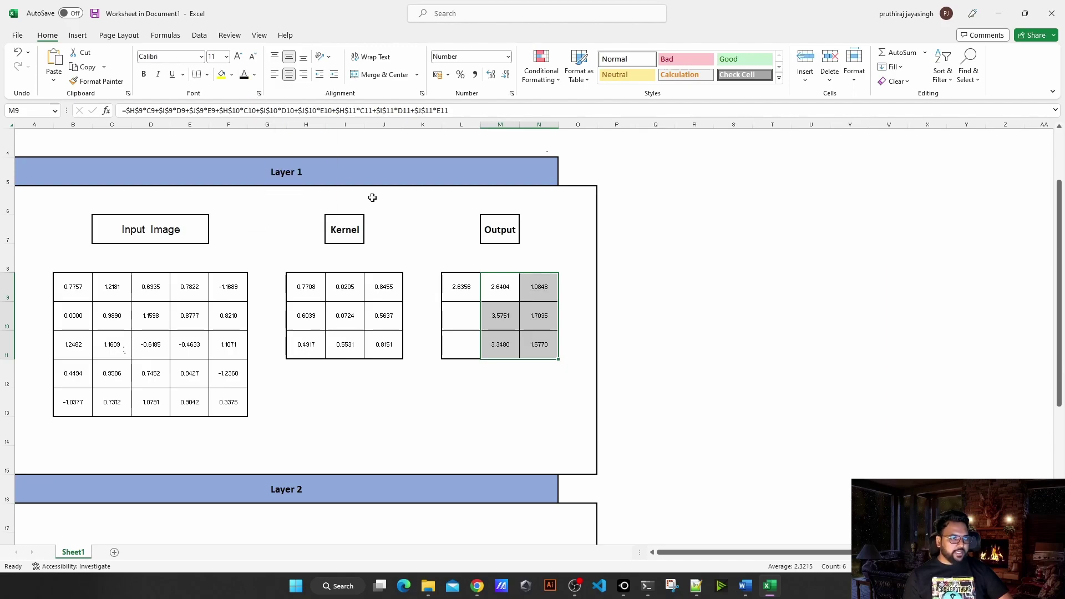
{"action": "left_click_drag", "start_coordinate": [454, 311], "coordinate": [463, 343]}
{"action": "left_click", "coordinate": [244, 74]}
Step: Highlight the Input Image, Layer 1 Kernel and Layer 1 Output tables in turn
{"action": "left_click", "coordinate": [361, 403]}
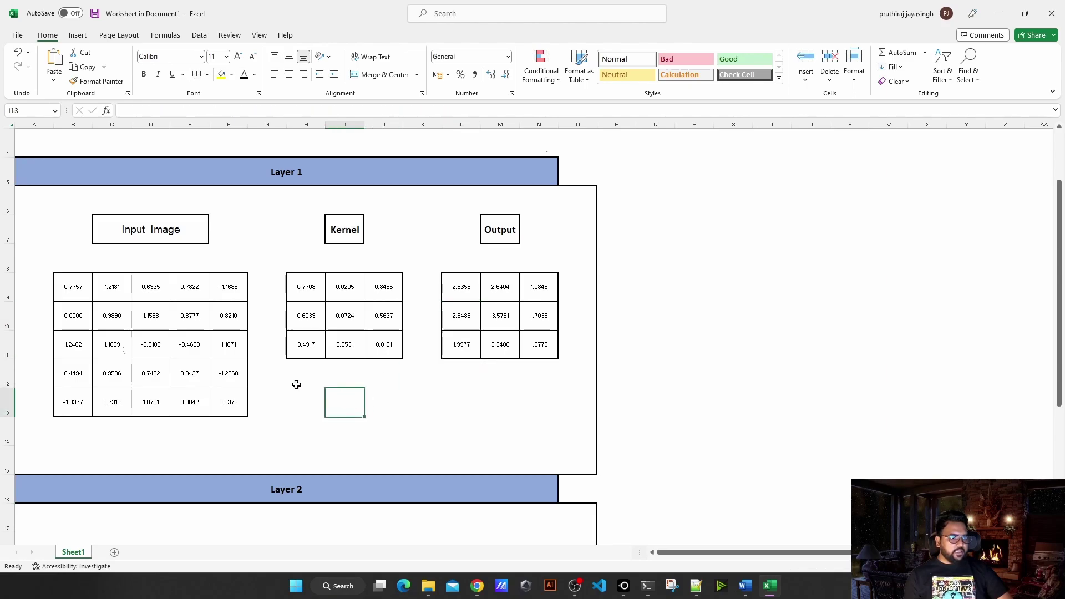
{"action": "left_click_drag", "start_coordinate": [67, 287], "coordinate": [234, 412]}
{"action": "left_click_drag", "start_coordinate": [299, 279], "coordinate": [379, 347]}
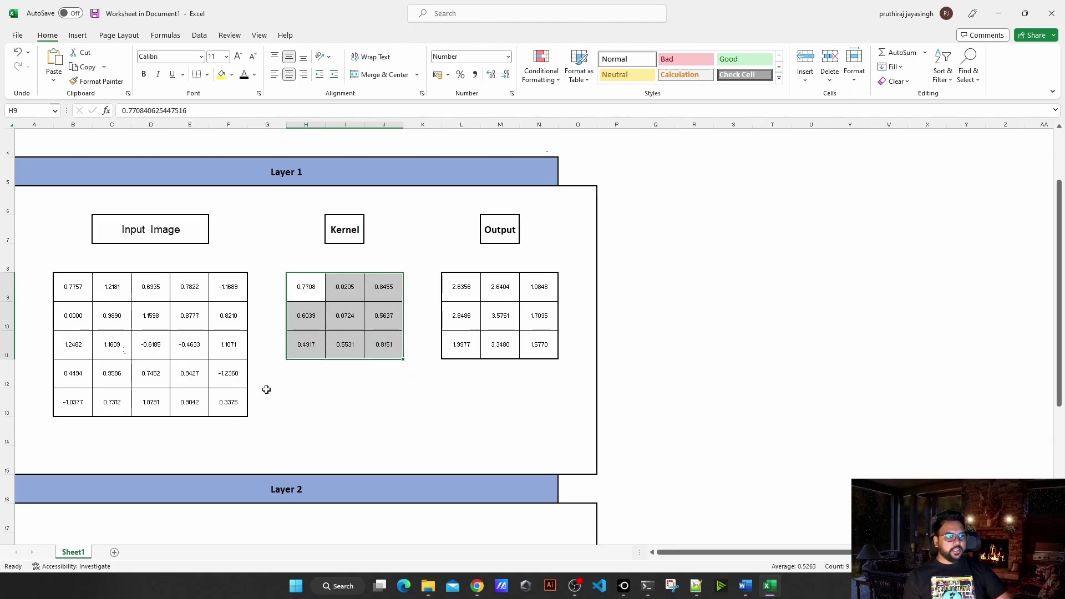
{"action": "left_click_drag", "start_coordinate": [457, 287], "coordinate": [535, 346]}
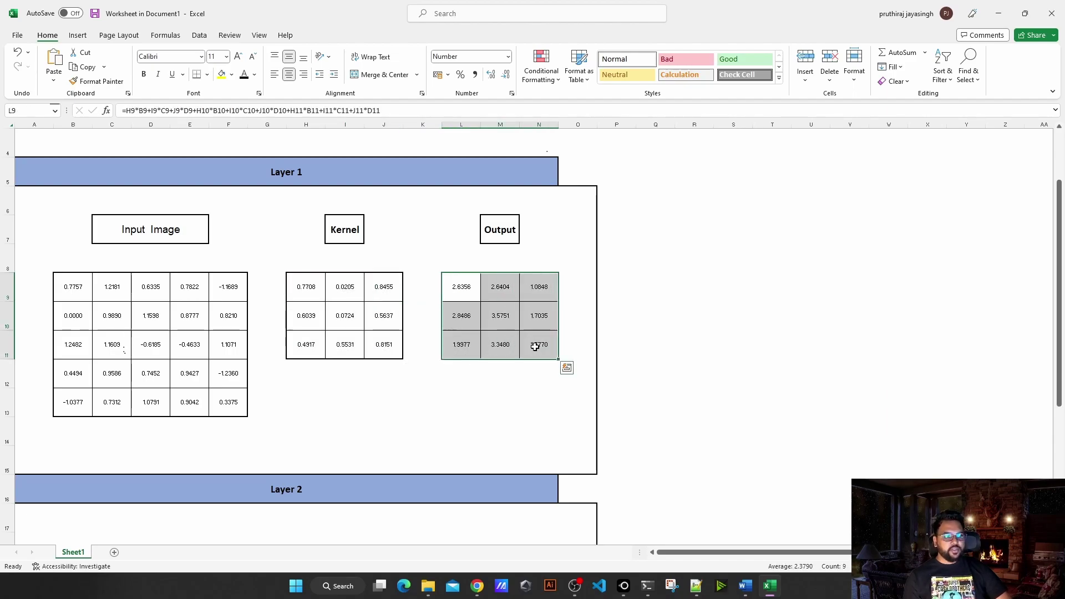
Step: Highlight the Layer 2 Input table C21:E23 and the Layer 2 Kernel table G21:I23
{"action": "scroll", "coordinate": [389, 243], "scroll_direction": "down", "scroll_amount": 4}
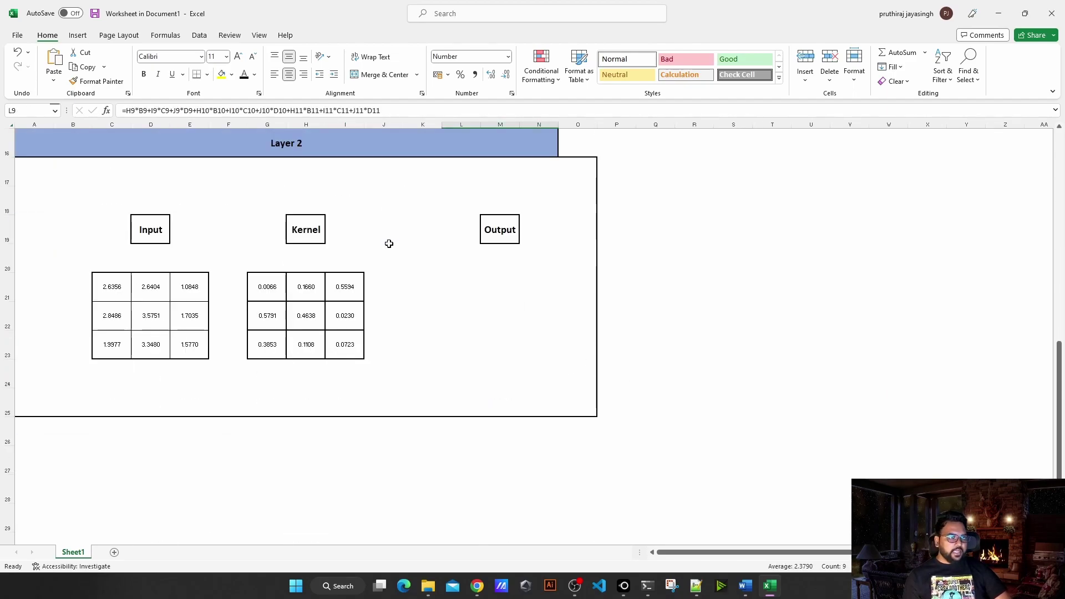
{"action": "left_click", "coordinate": [138, 294]}
{"action": "mouse_move", "coordinate": [107, 282]}
{"action": "left_mouse_down"}
{"action": "mouse_move", "coordinate": [178, 309]}
{"action": "mouse_move", "coordinate": [194, 351]}
{"action": "left_mouse_up"}
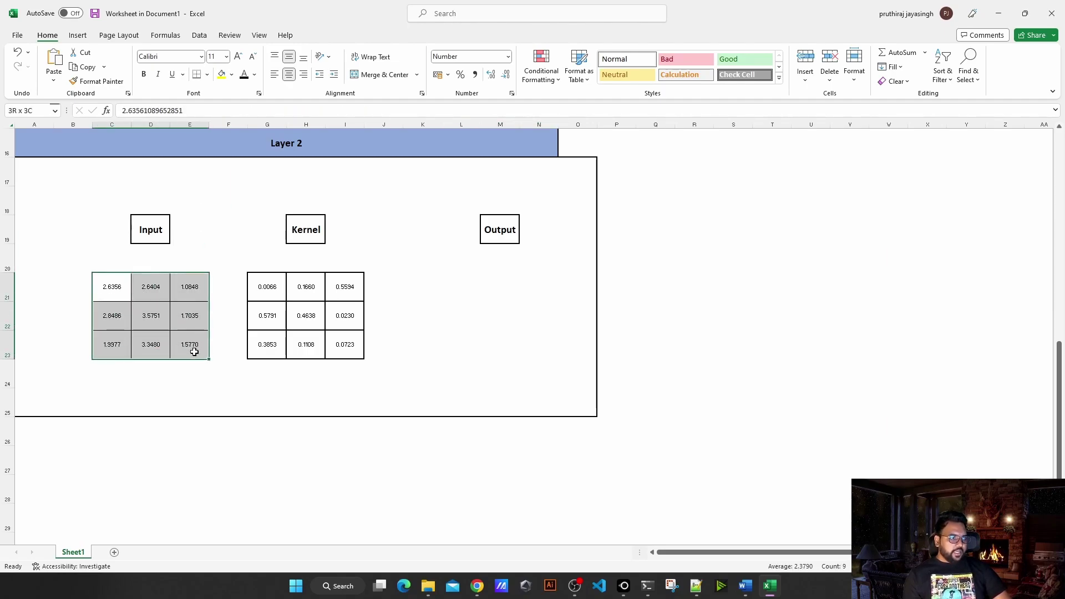
{"action": "scroll", "coordinate": [296, 285], "scroll_direction": "up", "scroll_amount": 4}
{"action": "left_click_drag", "start_coordinate": [456, 293], "coordinate": [532, 346]}
{"action": "scroll", "coordinate": [332, 261], "scroll_direction": "down", "scroll_amount": 3}
{"action": "scroll", "coordinate": [231, 311], "scroll_direction": "up", "scroll_amount": 1}
{"action": "scroll", "coordinate": [187, 312], "scroll_direction": "down", "scroll_amount": 2}
{"action": "left_click_drag", "start_coordinate": [108, 283], "coordinate": [201, 344]}
{"action": "left_click_drag", "start_coordinate": [257, 280], "coordinate": [340, 343]}
Step: Paste the formula =G21*C21+…+I23*E23 into M22, giving 8.64112362
{"action": "left_click", "coordinate": [497, 302]}
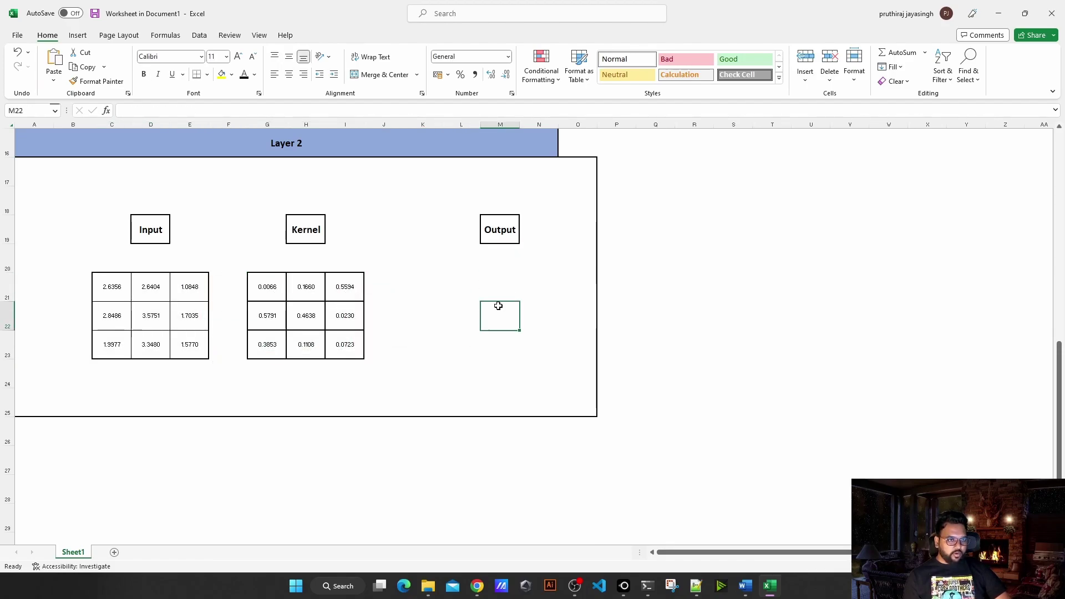
{"action": "double_click", "coordinate": [498, 309]}
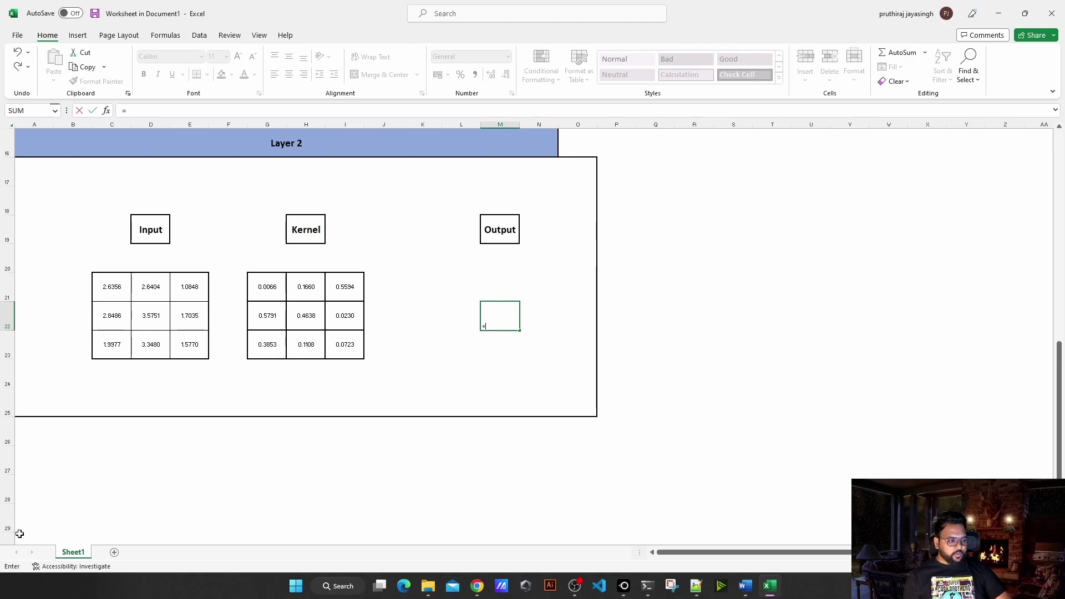
{"action": "type", "text": "=G21*C21+H21*D21+I21*E21+G22*C22+H22*D22+I22*E22+C23*G23+D23+H23*E23"}
{"action": "key", "text": "ctrl+Return"}
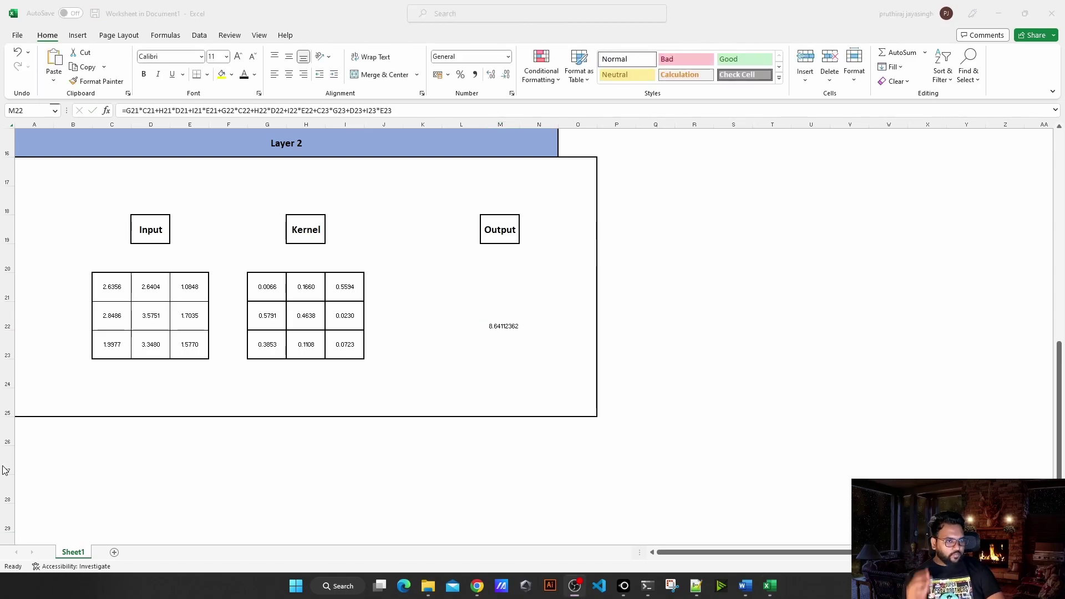
{"action": "left_click", "coordinate": [510, 326]}
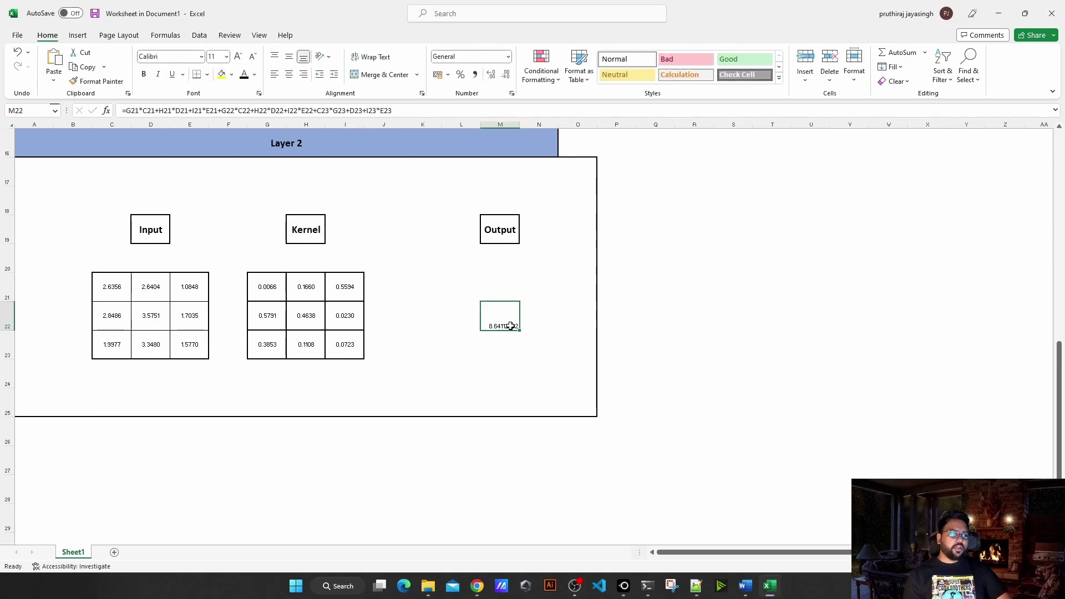
{"action": "left_click", "coordinate": [523, 347]}
Step: Center M22's value horizontally and vertically
{"action": "left_click", "coordinate": [507, 323]}
{"action": "left_click", "coordinate": [290, 79]}
{"action": "left_click", "coordinate": [288, 57]}
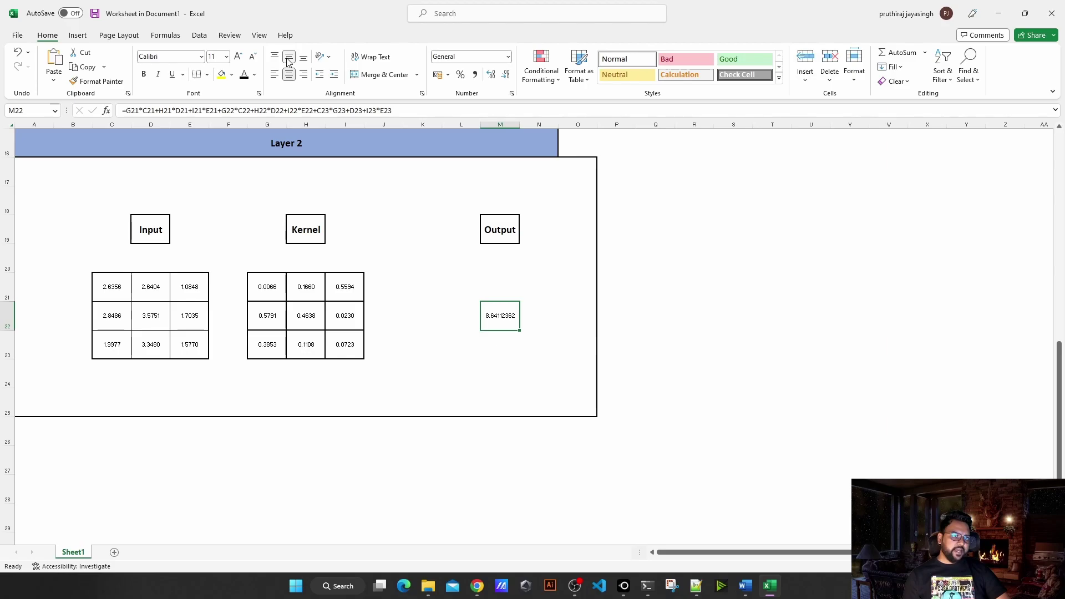
{"action": "left_click", "coordinate": [452, 317]}
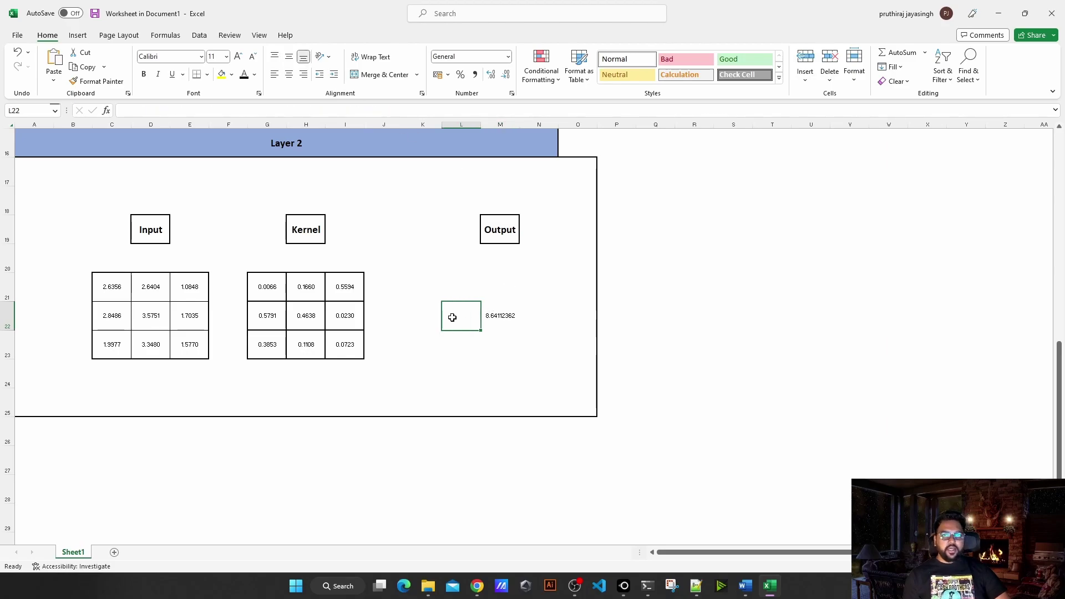
Step: Review Layer 1, then return to the Word notes showing the edge-detector kernels
{"action": "scroll", "coordinate": [249, 288], "scroll_direction": "up", "scroll_amount": 5}
{"action": "scroll", "coordinate": [218, 298], "scroll_direction": "down", "scroll_amount": 3}
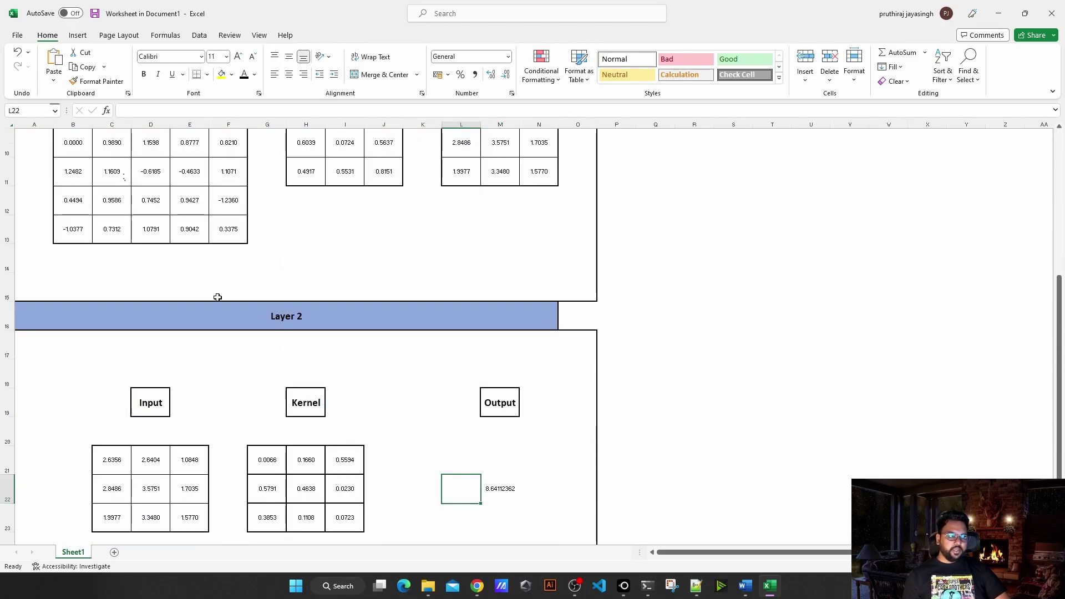
{"action": "scroll", "coordinate": [217, 297], "scroll_direction": "up", "scroll_amount": 2}
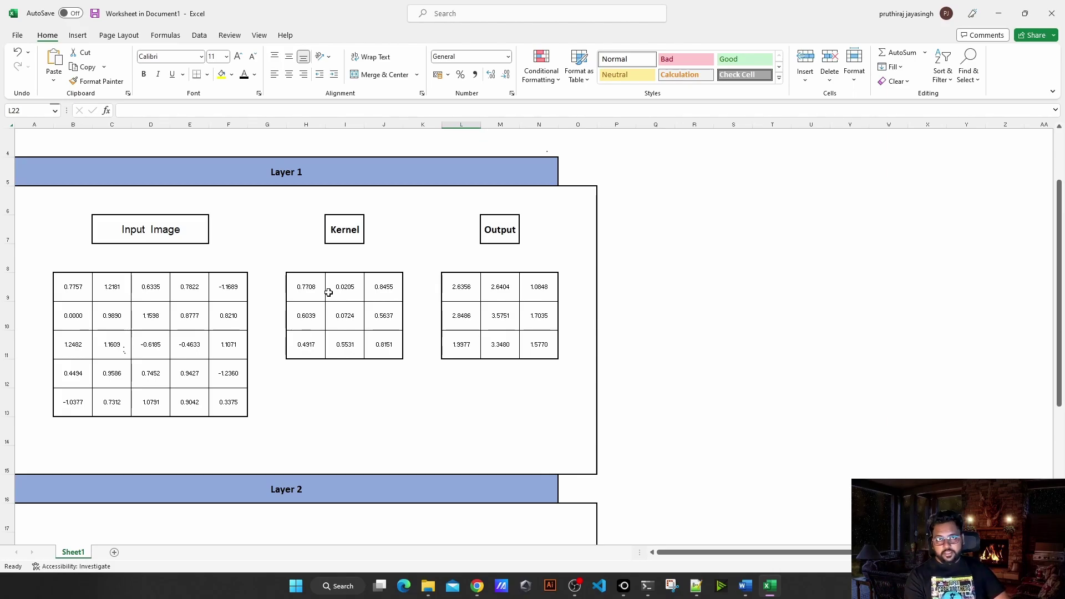
{"action": "key", "text": "alt+Tab"}
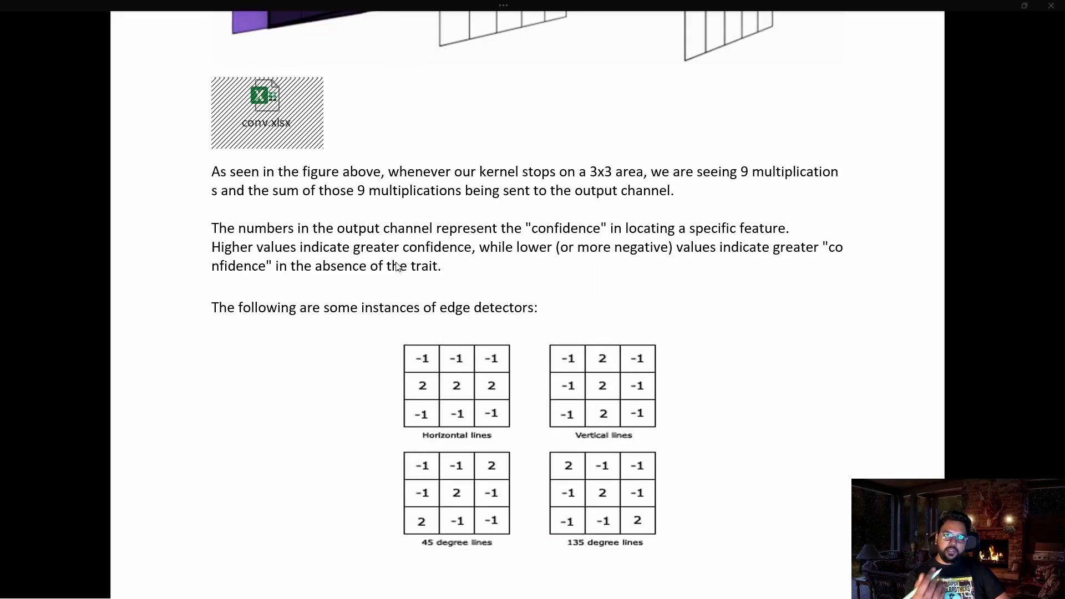
{"action": "left_click", "coordinate": [525, 364]}
{"action": "scroll", "coordinate": [525, 364], "scroll_direction": "down", "scroll_amount": 2}
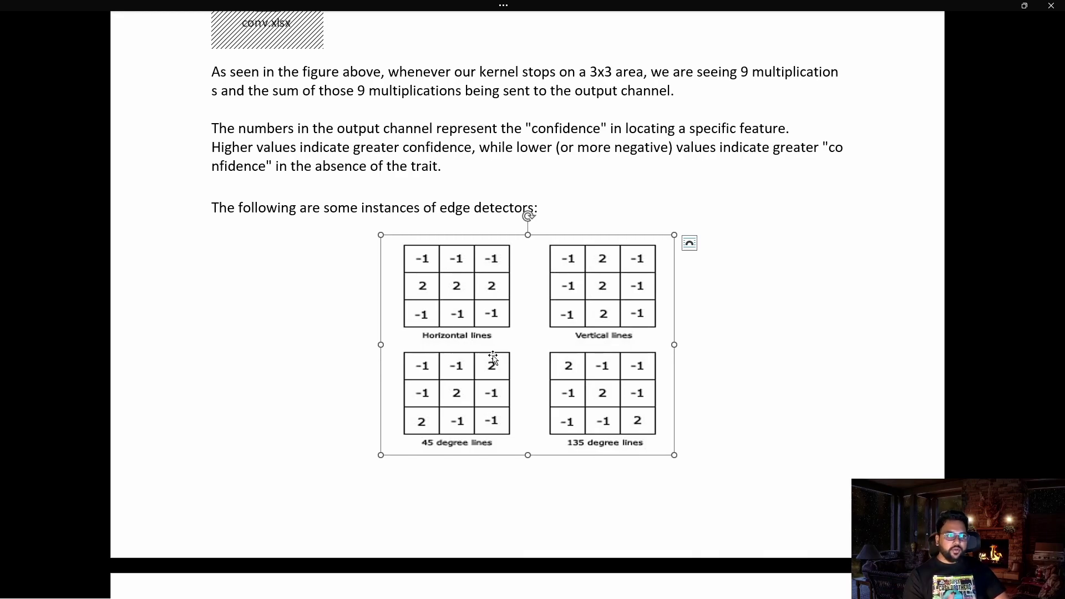
{"action": "scroll", "coordinate": [527, 347], "scroll_direction": "down", "scroll_amount": 3}
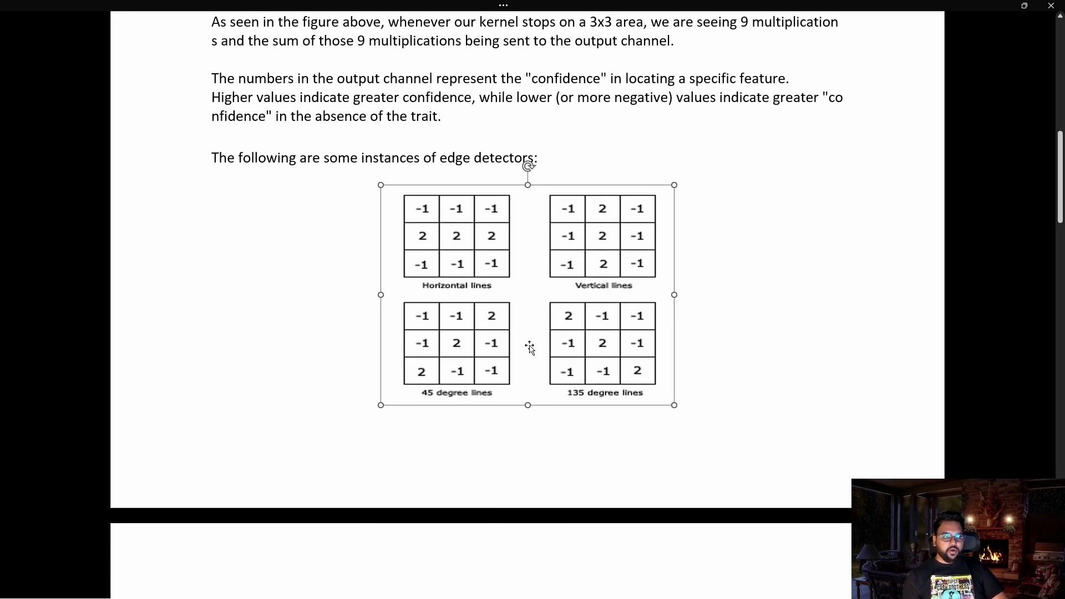